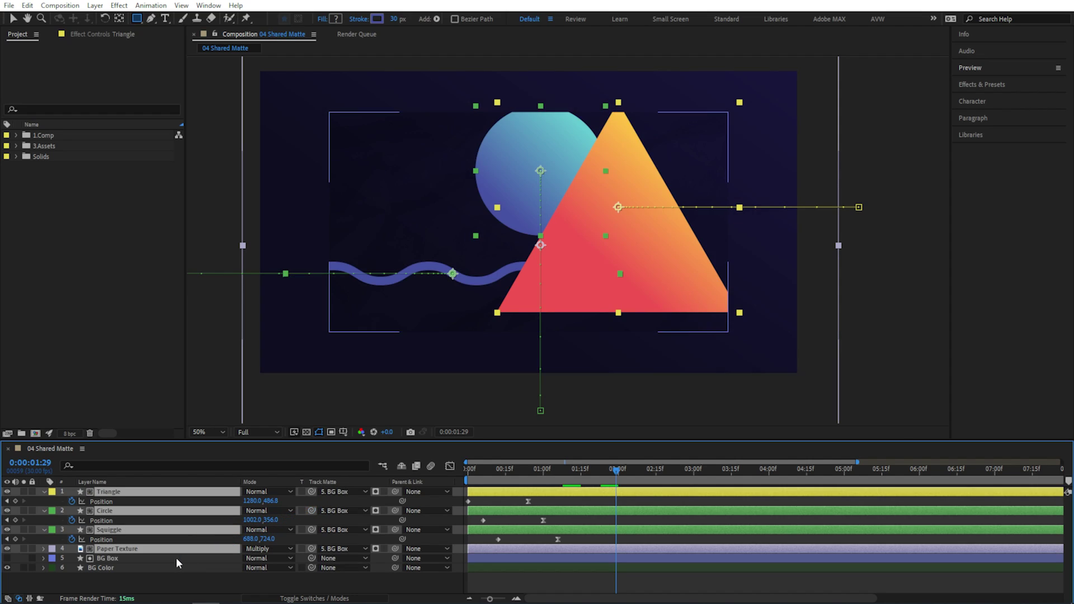
Show BG Box in 04 Shared Matte and move Triangle Matte to the bottom of 03 Layering's stack.
left_click(8, 558)
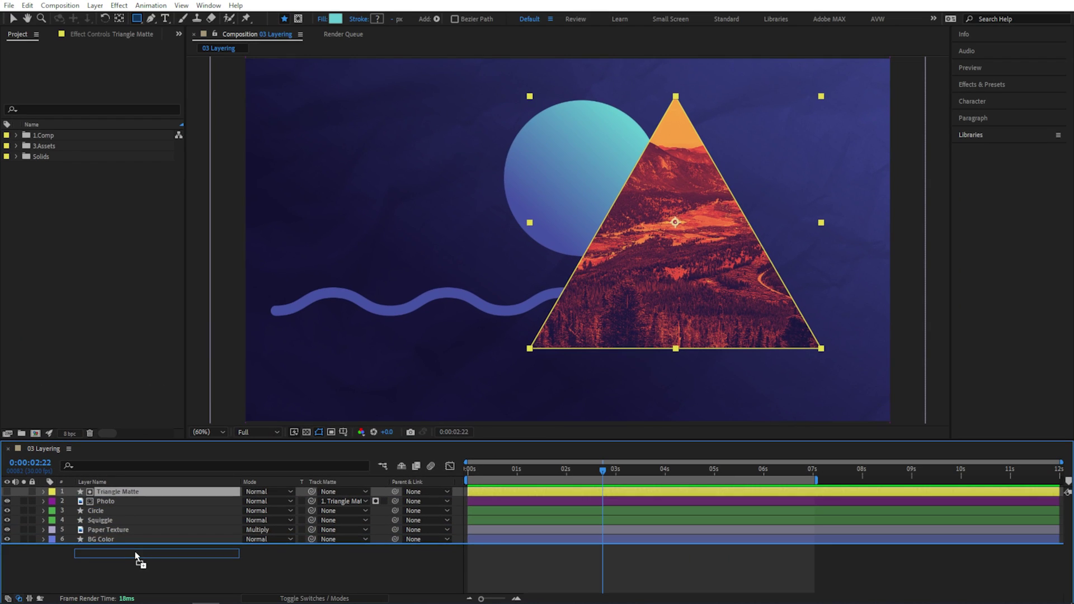
left_click_drag(137, 556, 135, 553)
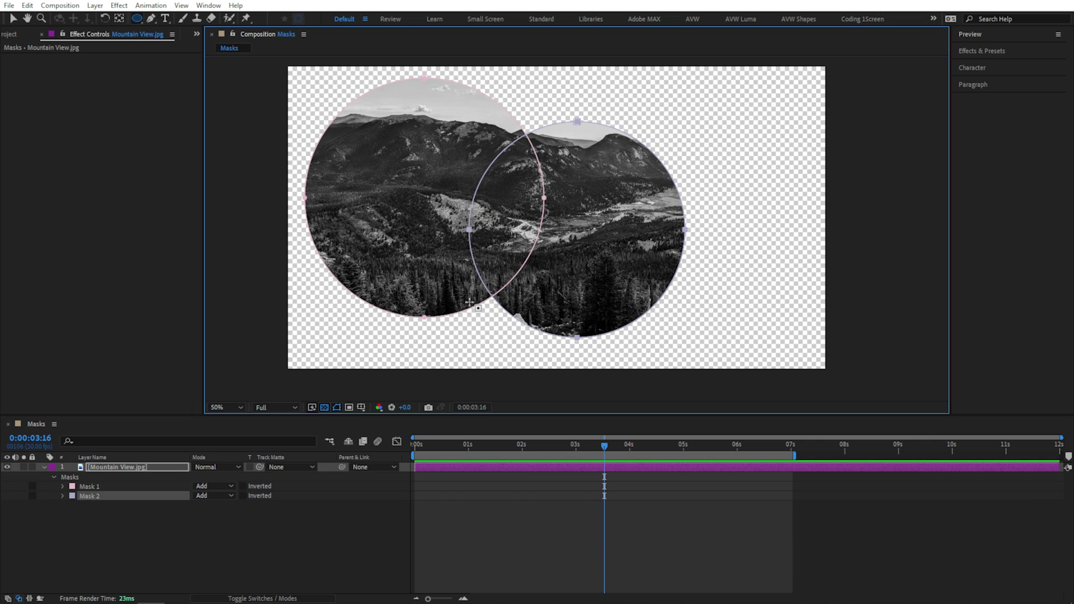
With the Selection tool, drag the masked Mountain View photo to the right.
key("v")
left_click(474, 325)
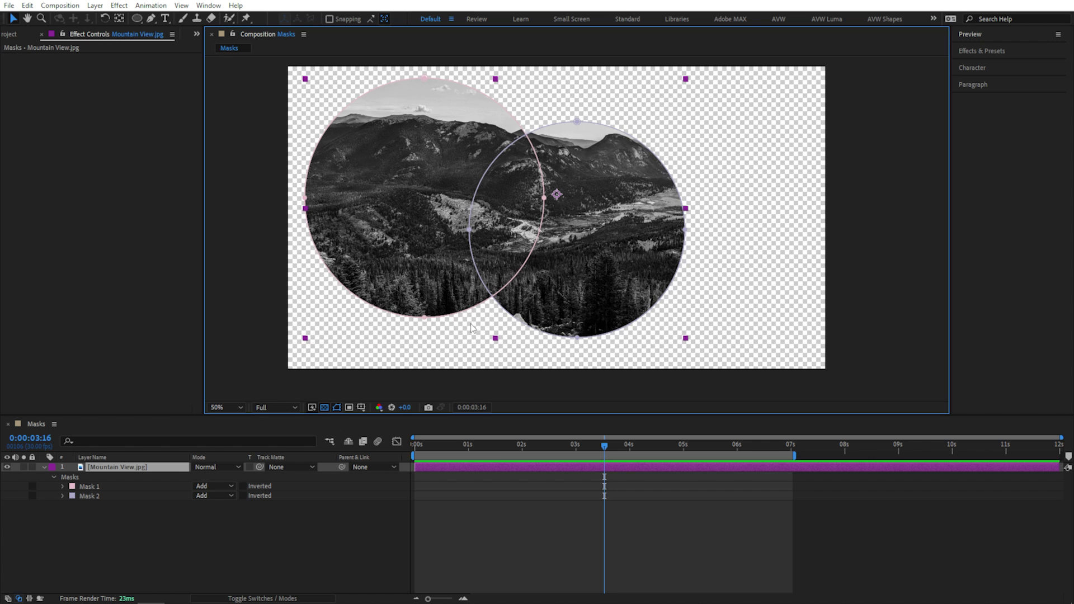
left_click_drag(471, 327, 605, 313)
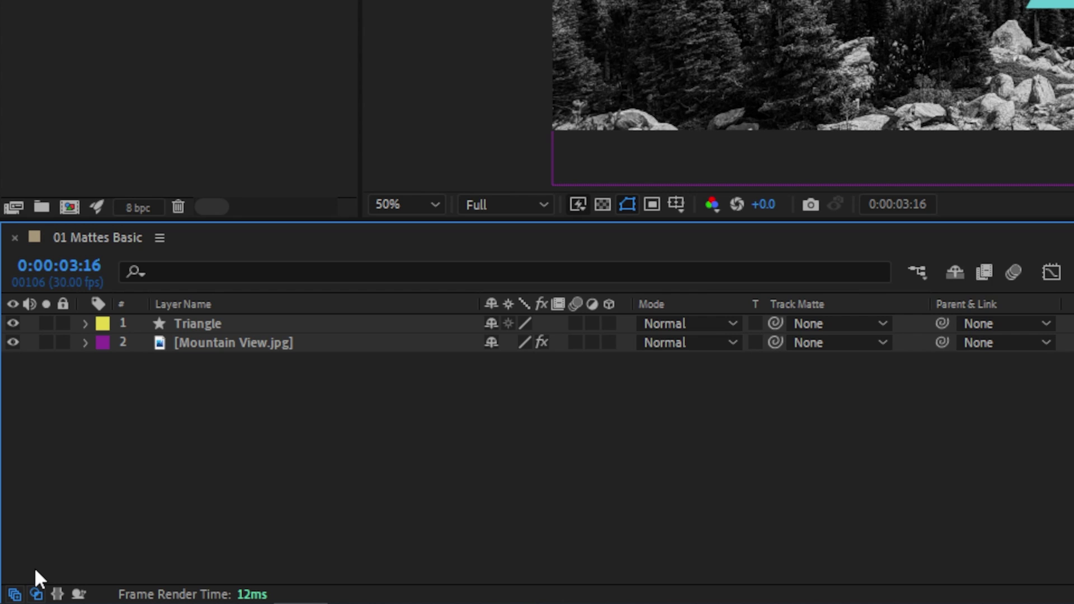
Toggle the timeline between the switches and Mode/Track Matte columns, including with F4.
left_click(36, 593)
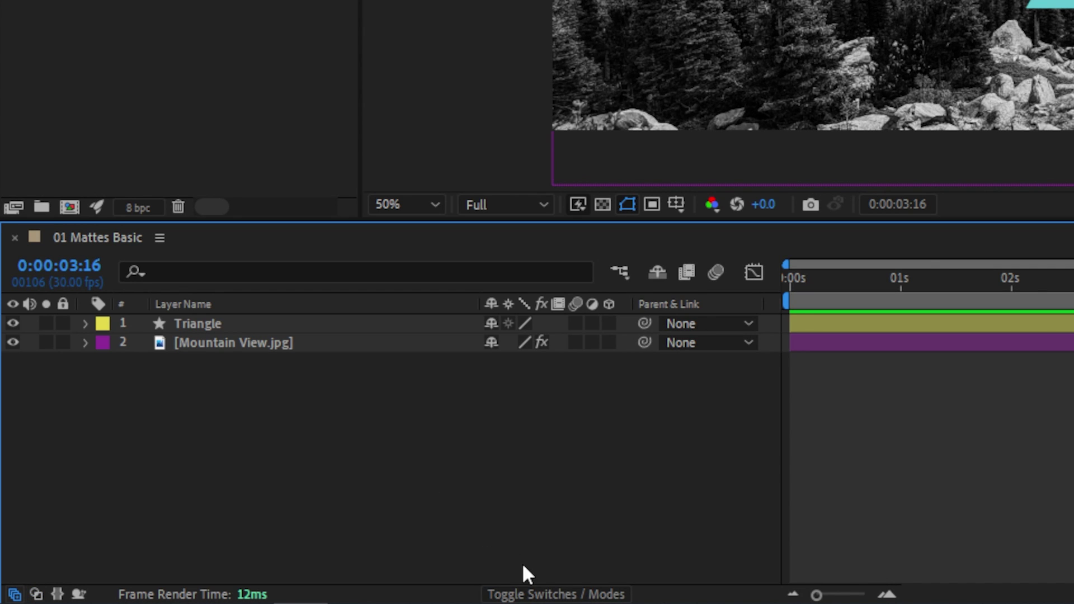
left_click(533, 593)
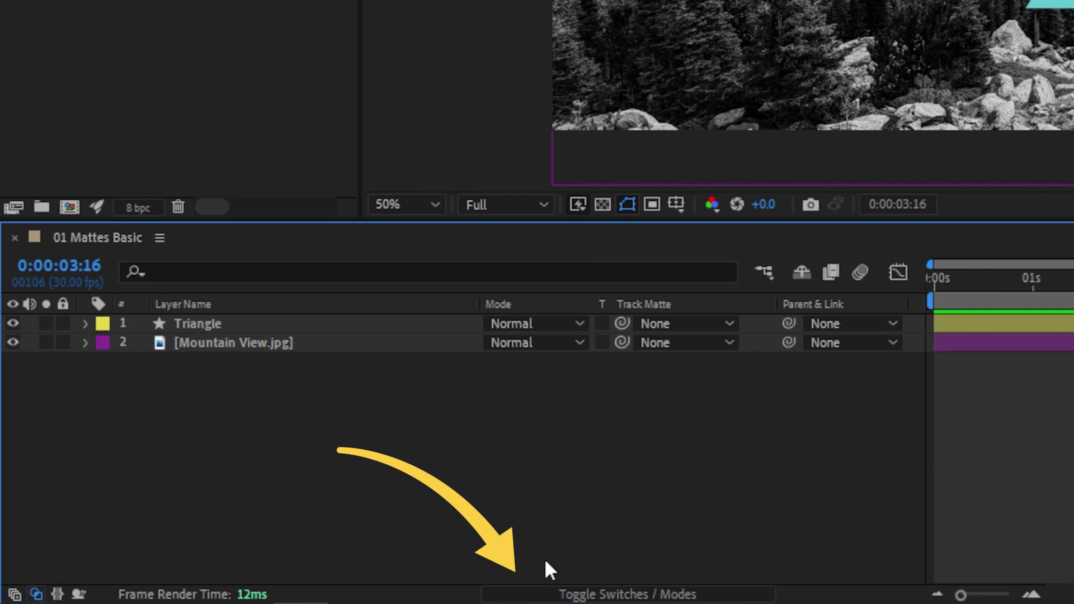
left_click(546, 590)
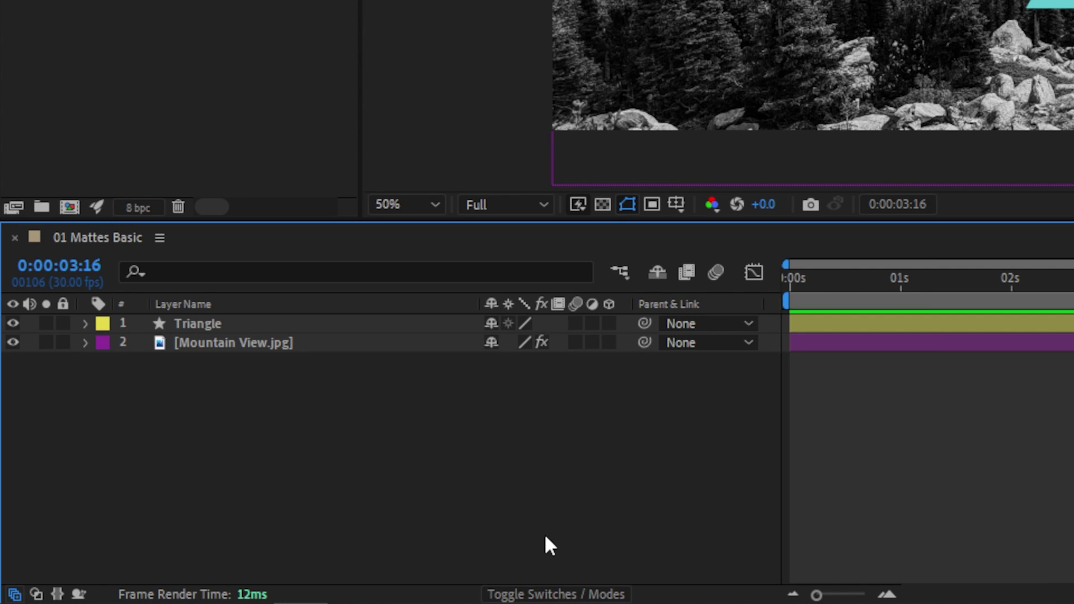
key("F4")
key("F4")
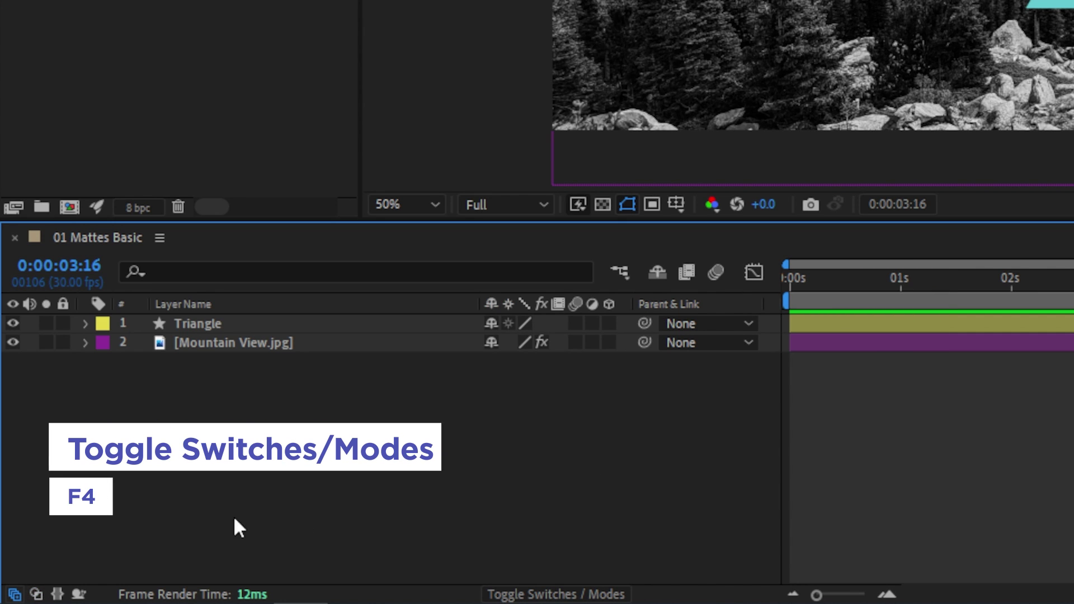
left_click(36, 595)
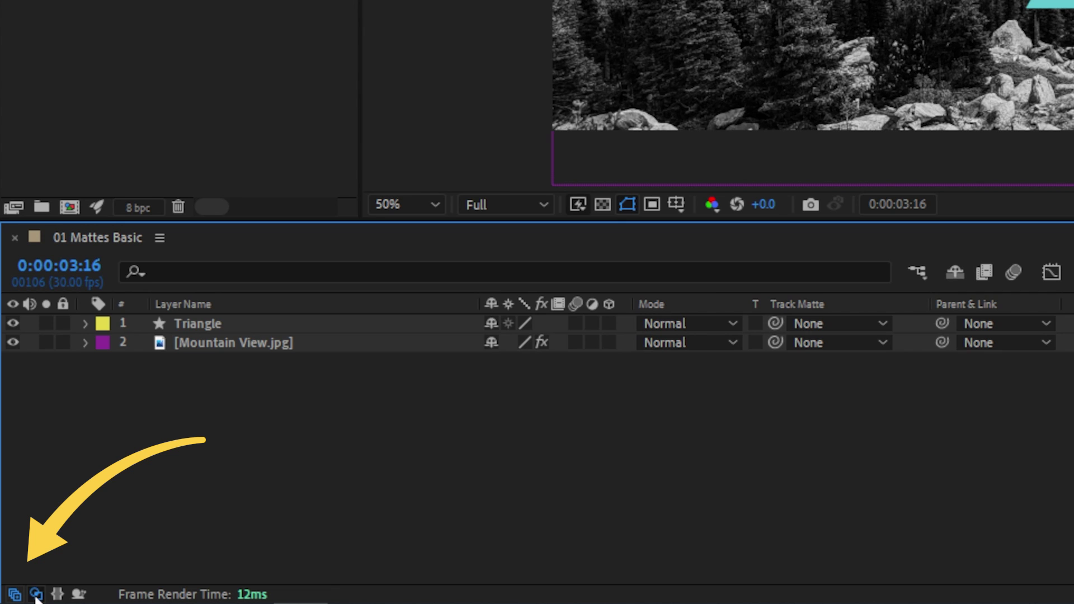
left_click(36, 595)
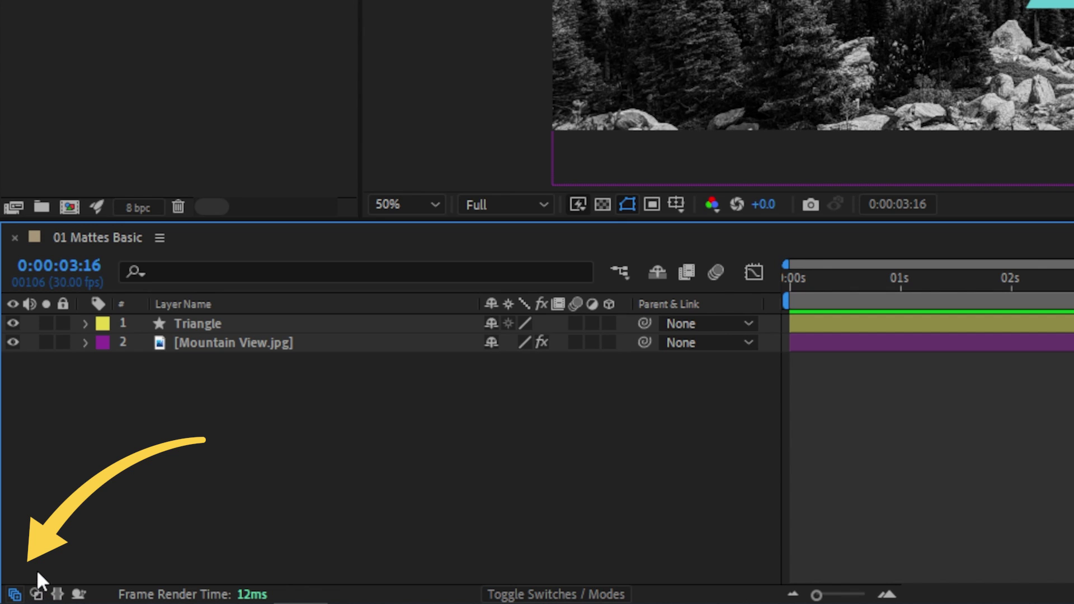
Add the Modes column from the layer list's column header menu.
right_click(608, 307)
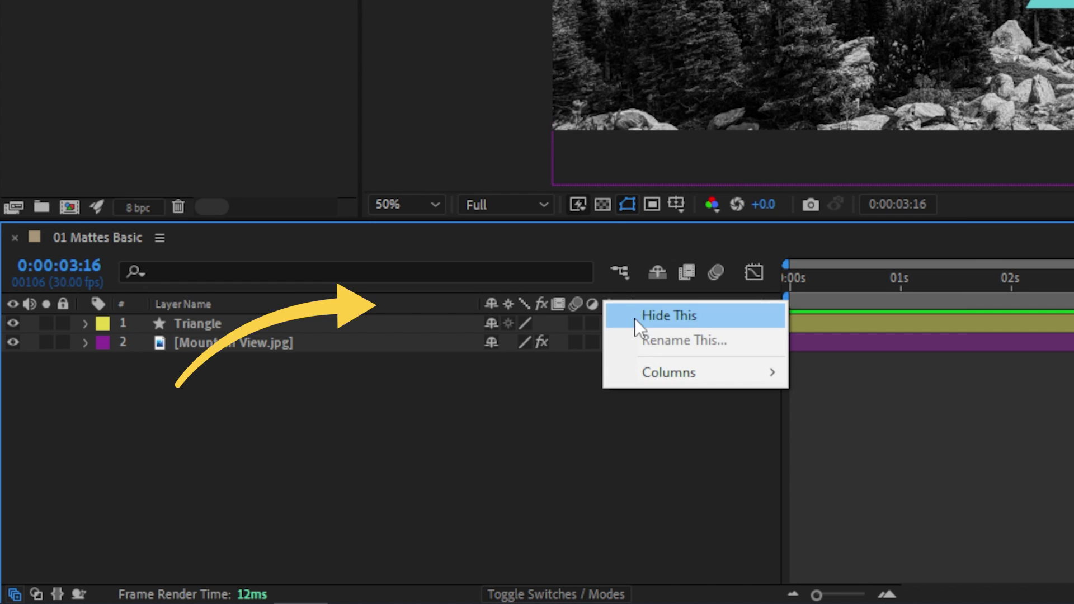
mouse_move(672, 379)
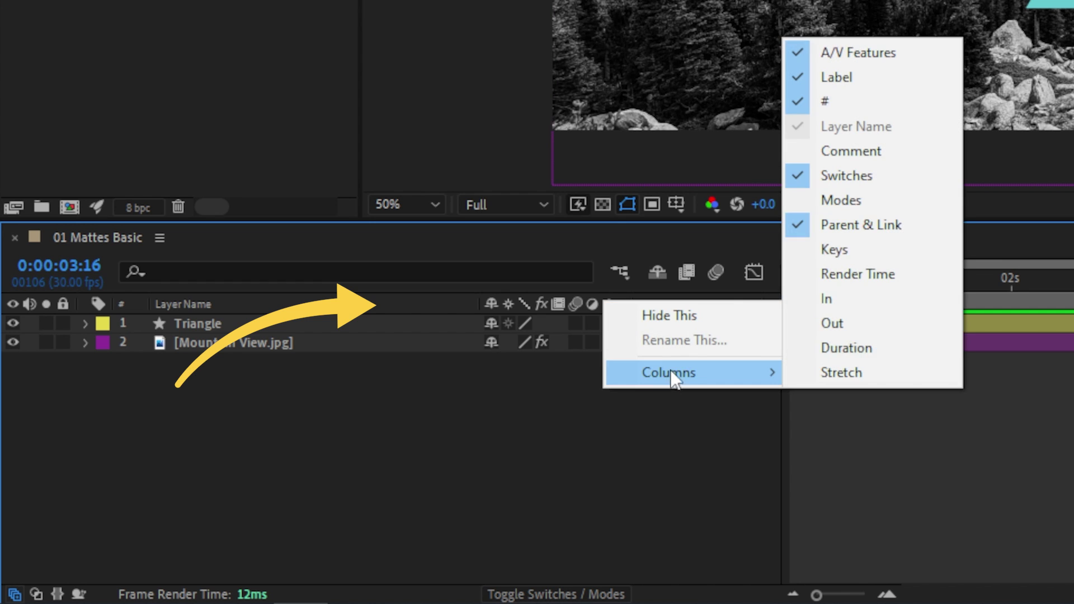
left_click(860, 202)
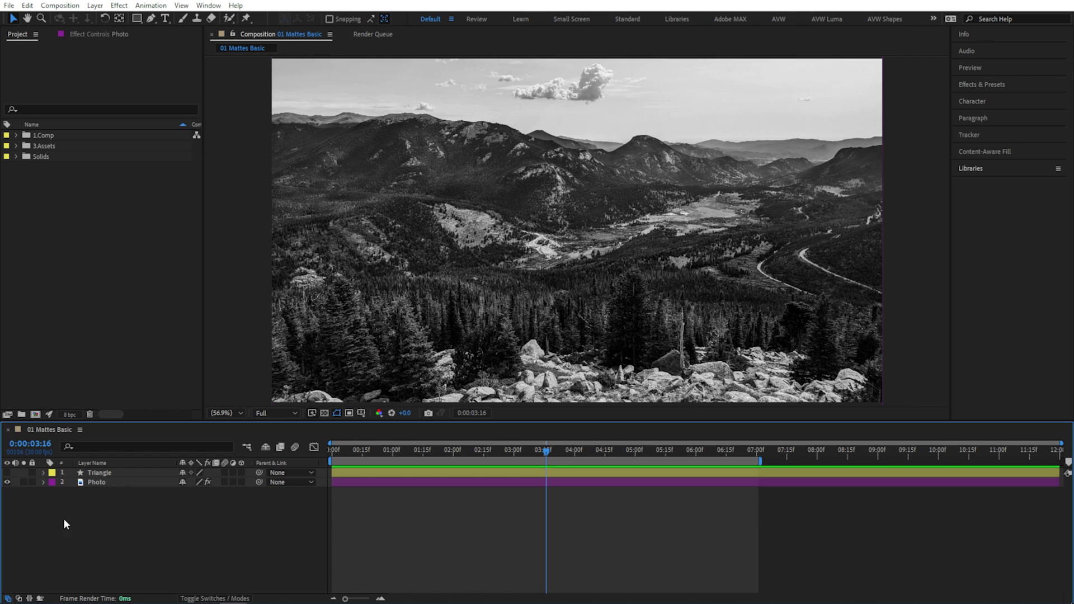
Make Triangle visible and set the Photo layer's Track Matte to 1. Triangle.
left_click(7, 474)
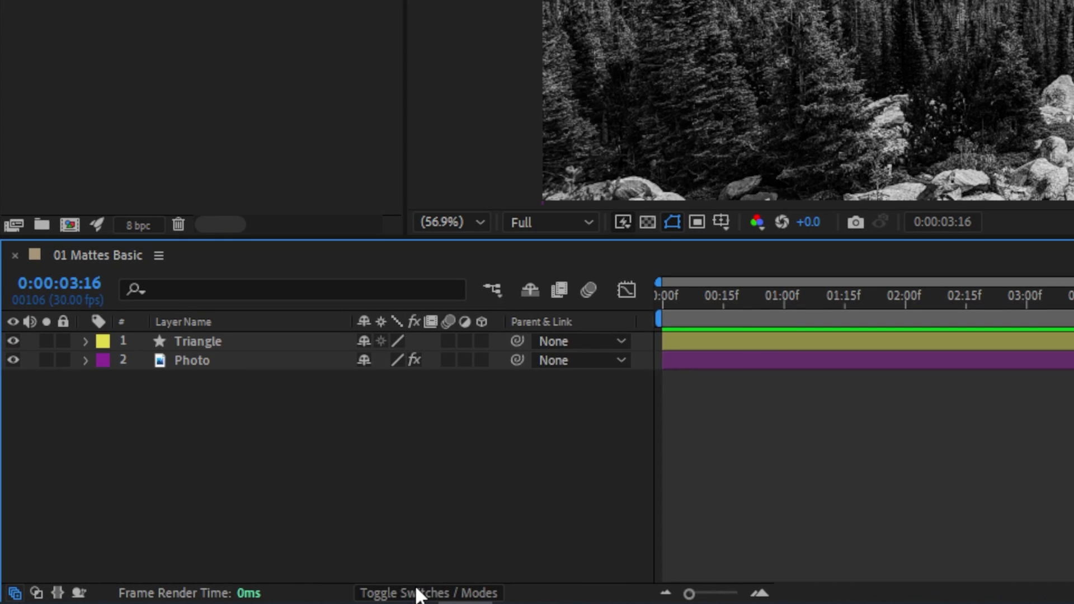
left_click(214, 598)
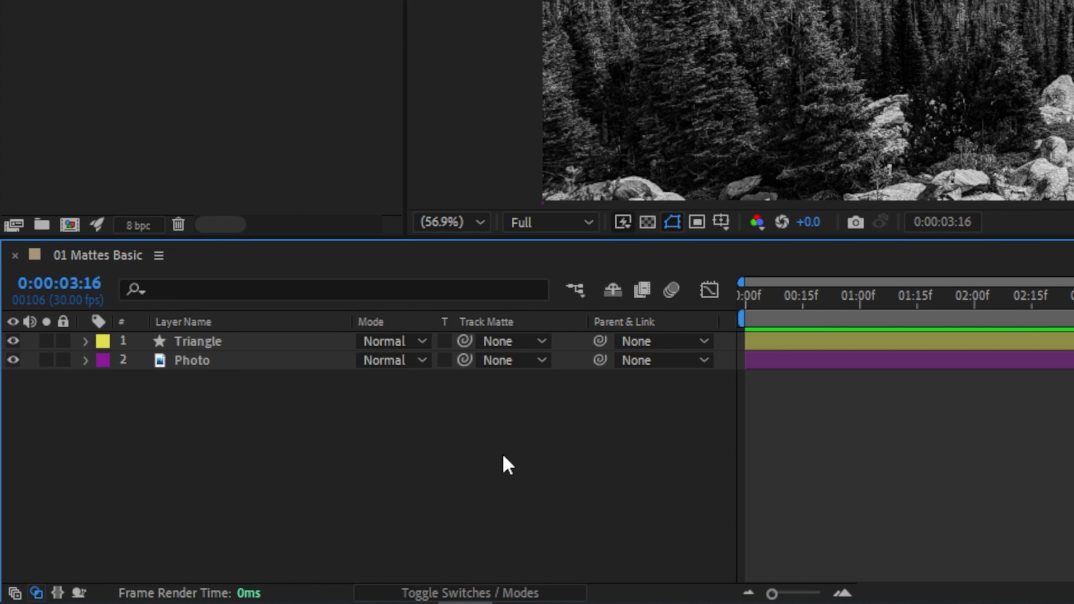
left_click(241, 363)
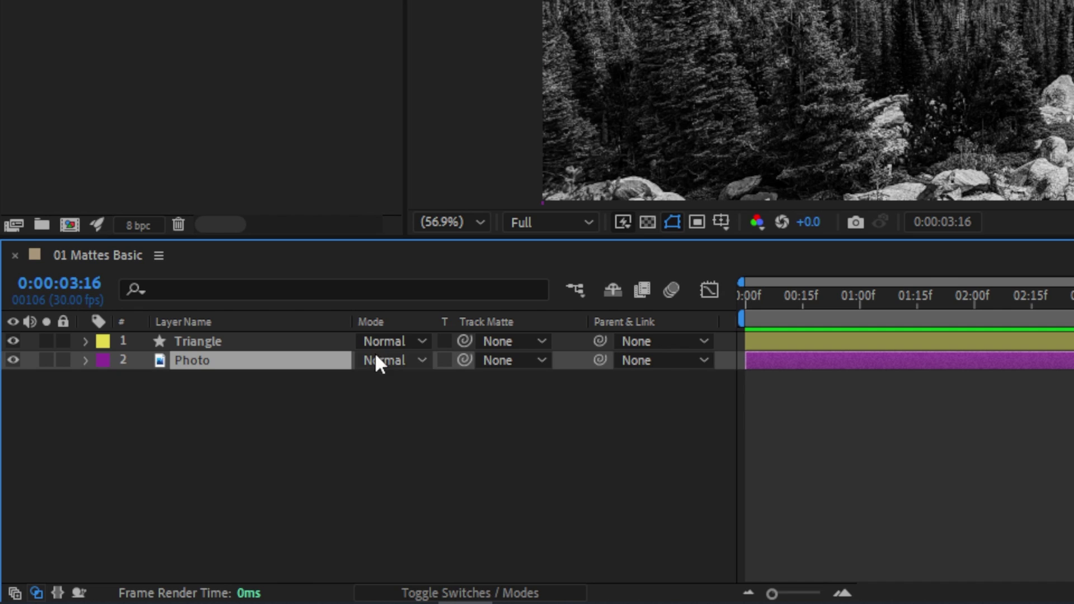
left_click(541, 361)
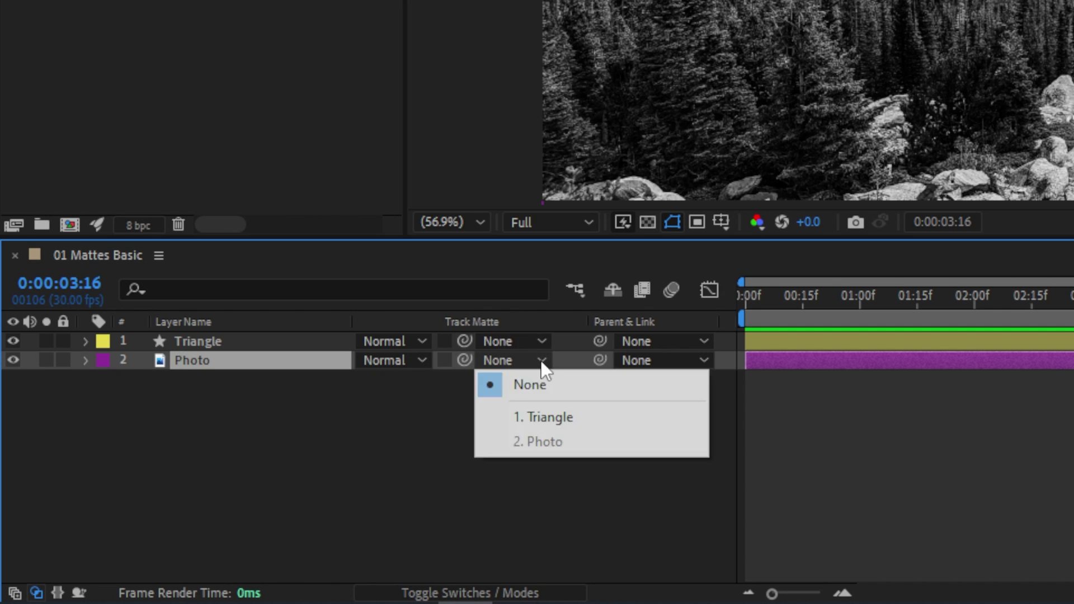
left_click(623, 416)
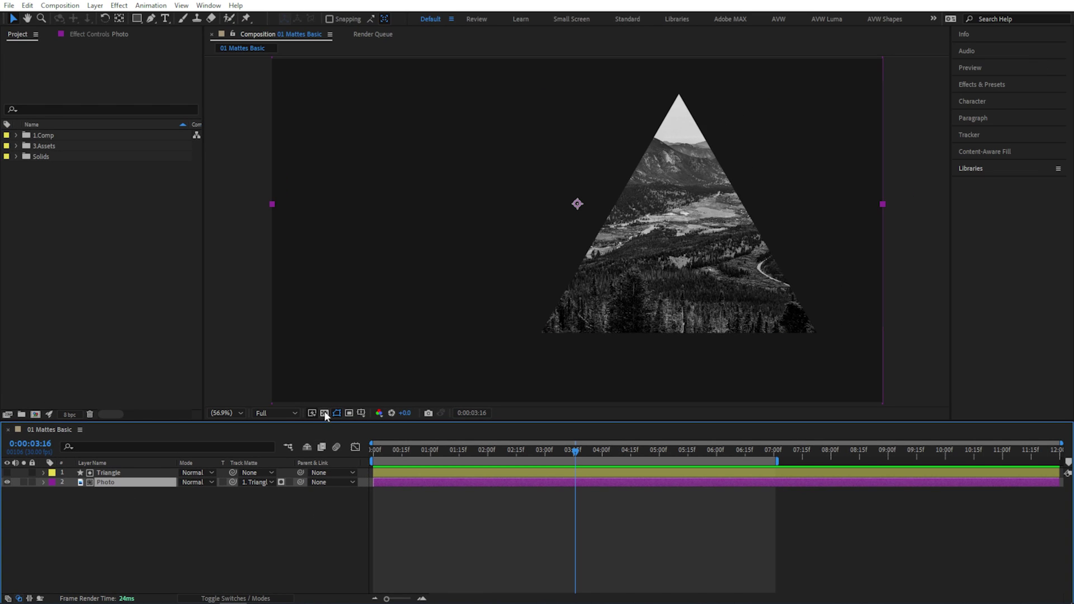
left_click(324, 412)
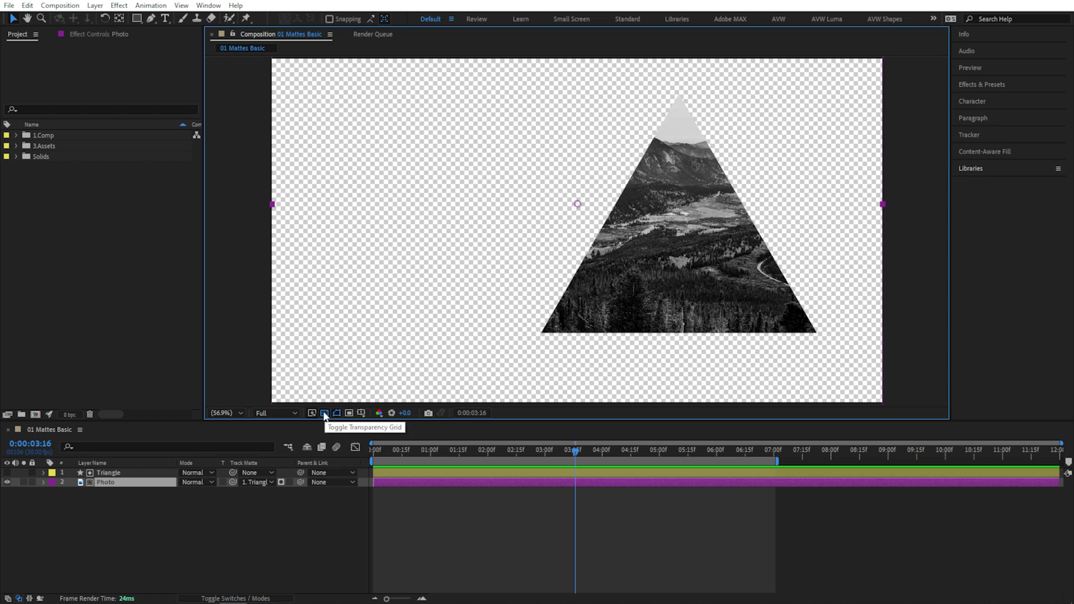
left_click(324, 413)
left_click(324, 412)
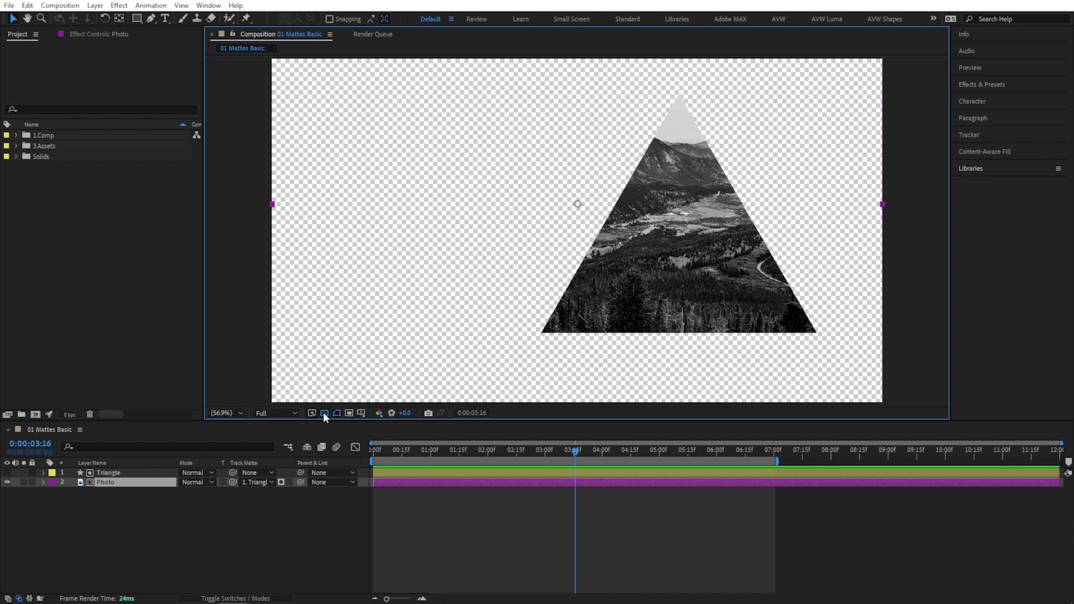
left_click(324, 413)
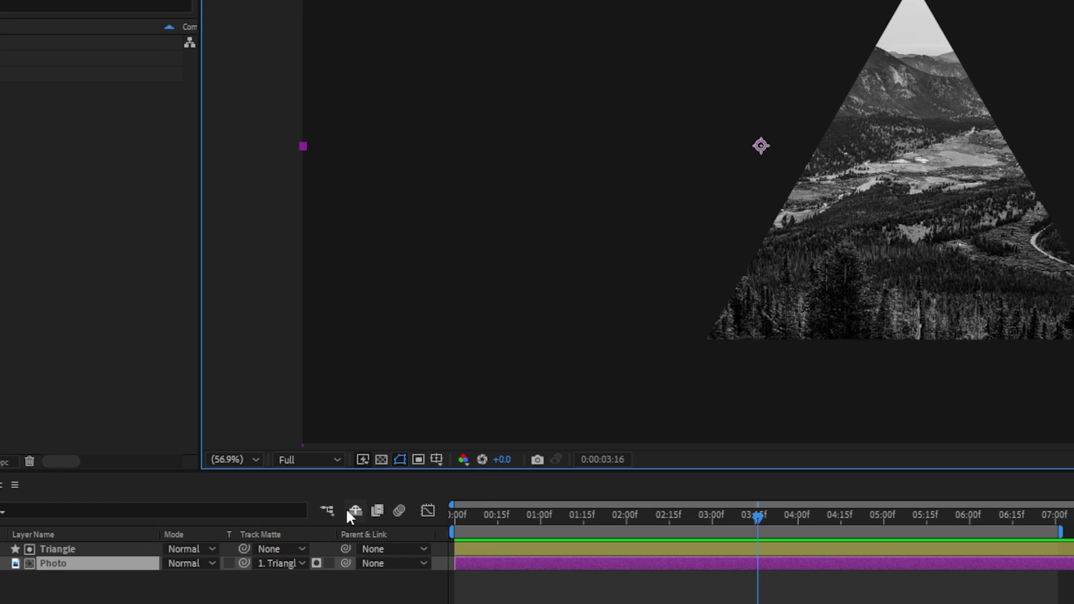
left_click(329, 562)
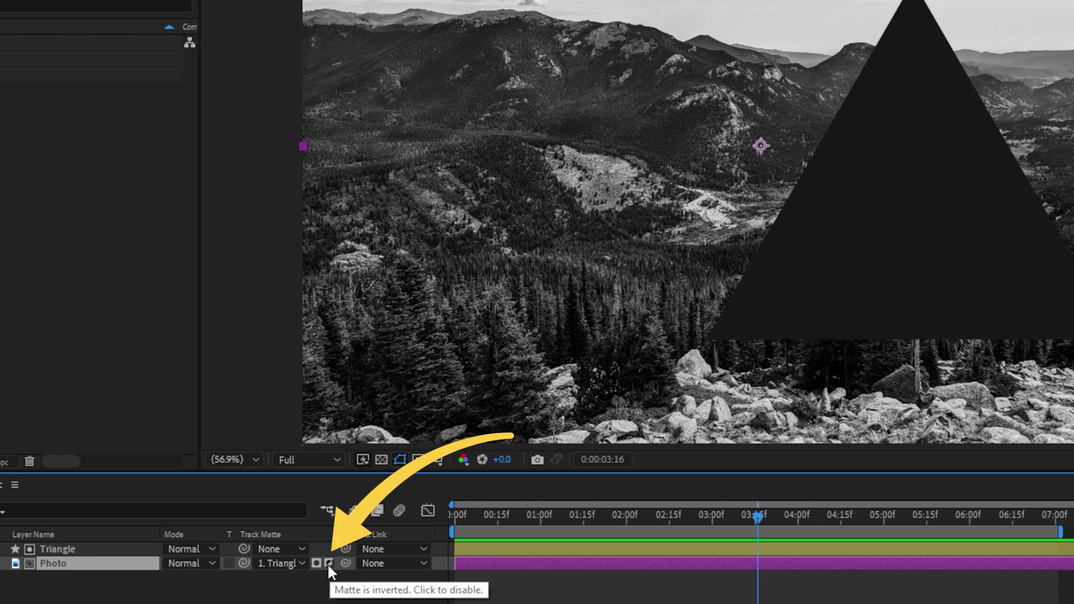
left_click(329, 562)
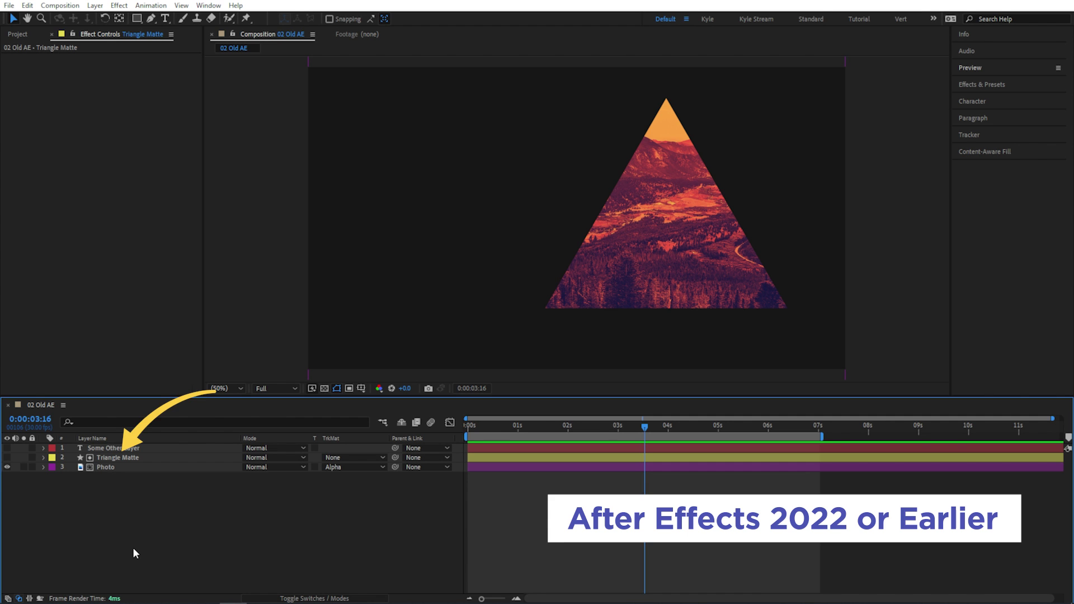
In 02 Old AE, move Triangle Matte below the Photo layer to show the wrong order.
left_click(119, 459)
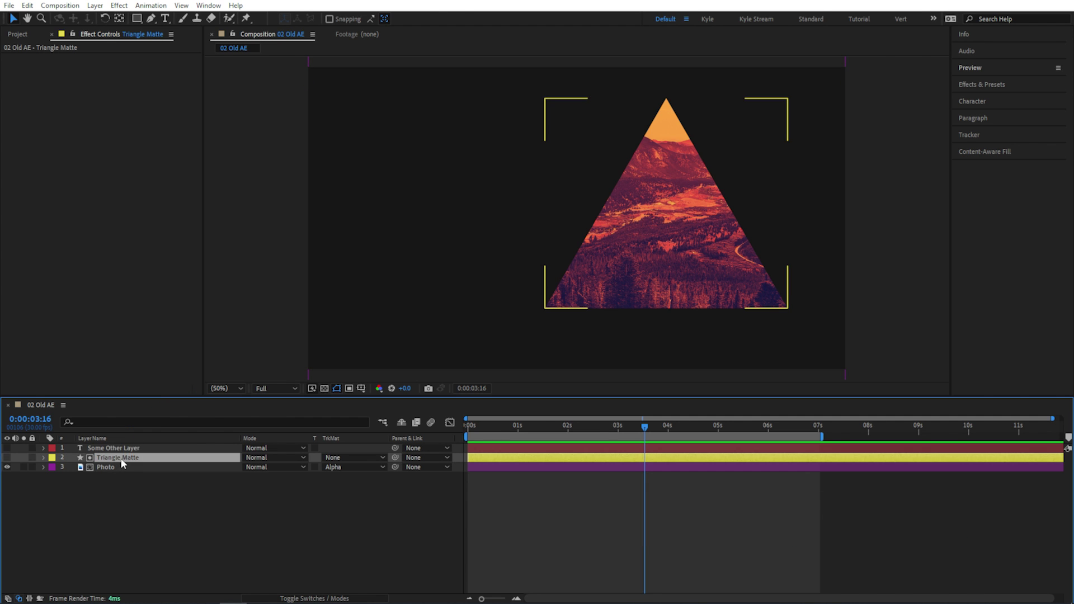
left_click_drag(122, 462, 119, 487)
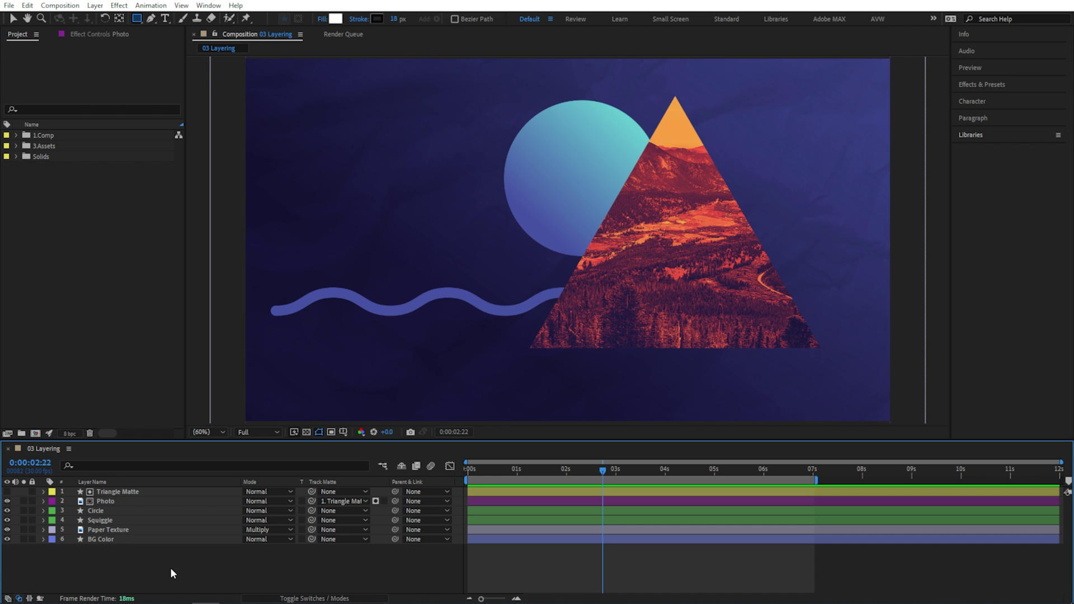
Move Triangle Matte to the bottom of the stack and Photo below Squiggle.
left_click_drag(136, 493, 134, 552)
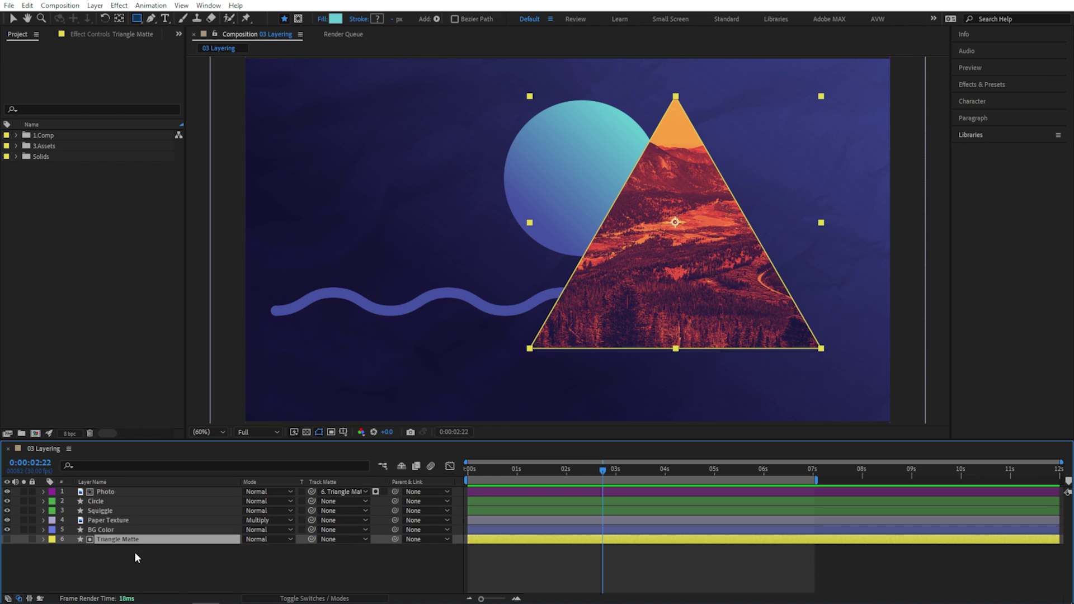
left_click(135, 554)
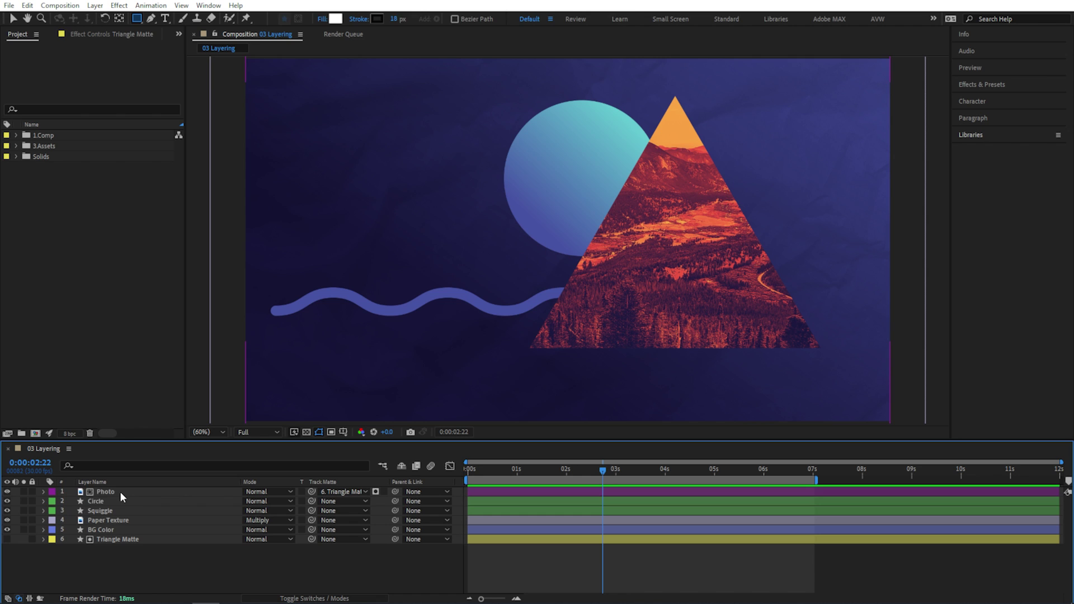
left_click_drag(119, 491, 125, 518)
left_click(122, 550)
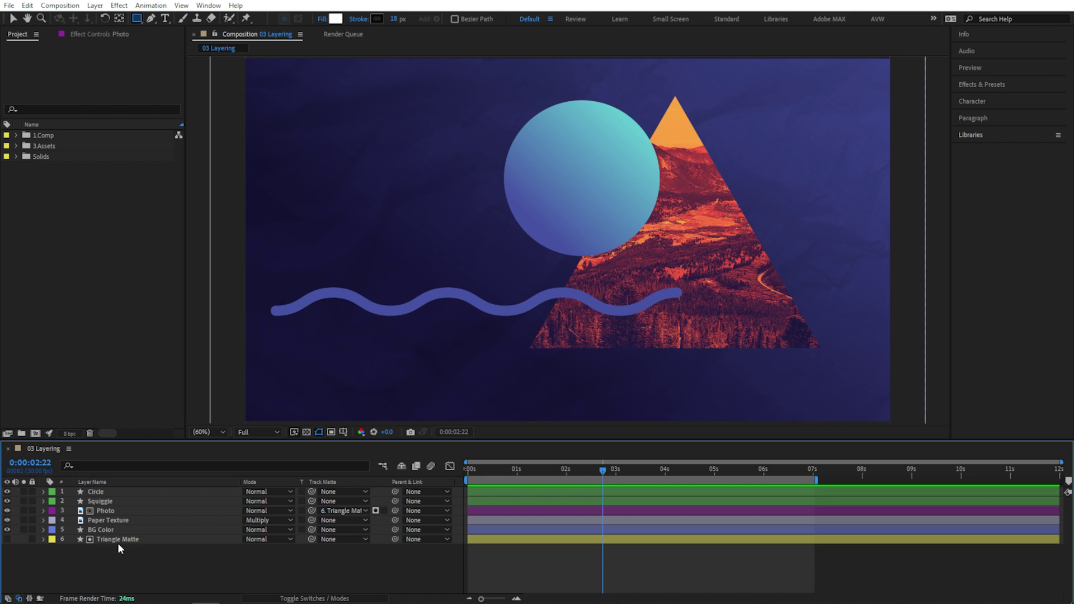
Pick-whip Circle's track matte to Triangle Matte, then show Triangle Matte and restack it below Photo.
left_click_drag(311, 491, 179, 539)
left_click(384, 491)
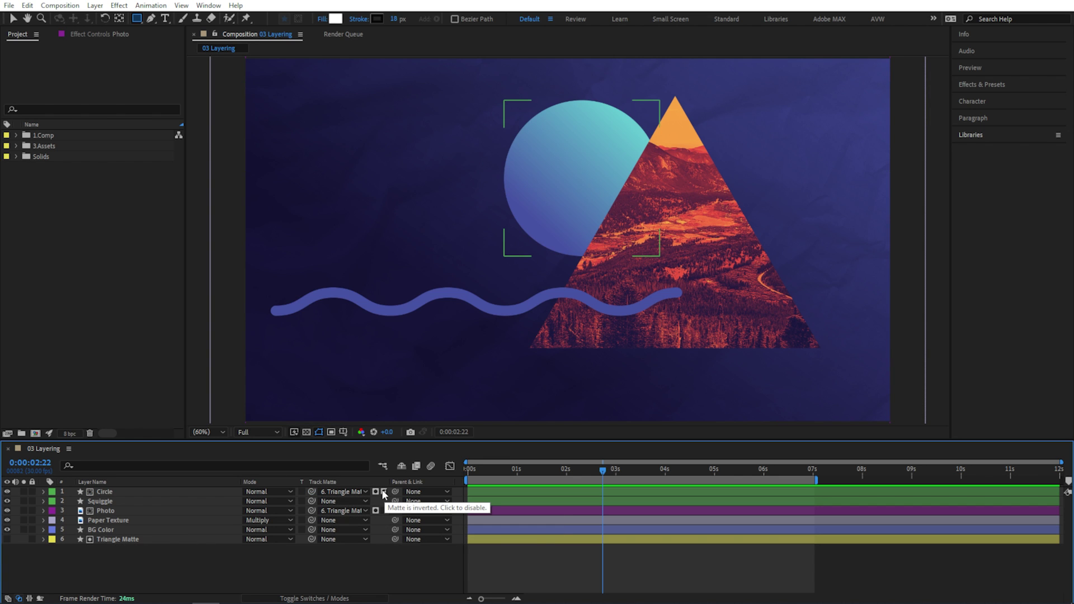
left_click(165, 503)
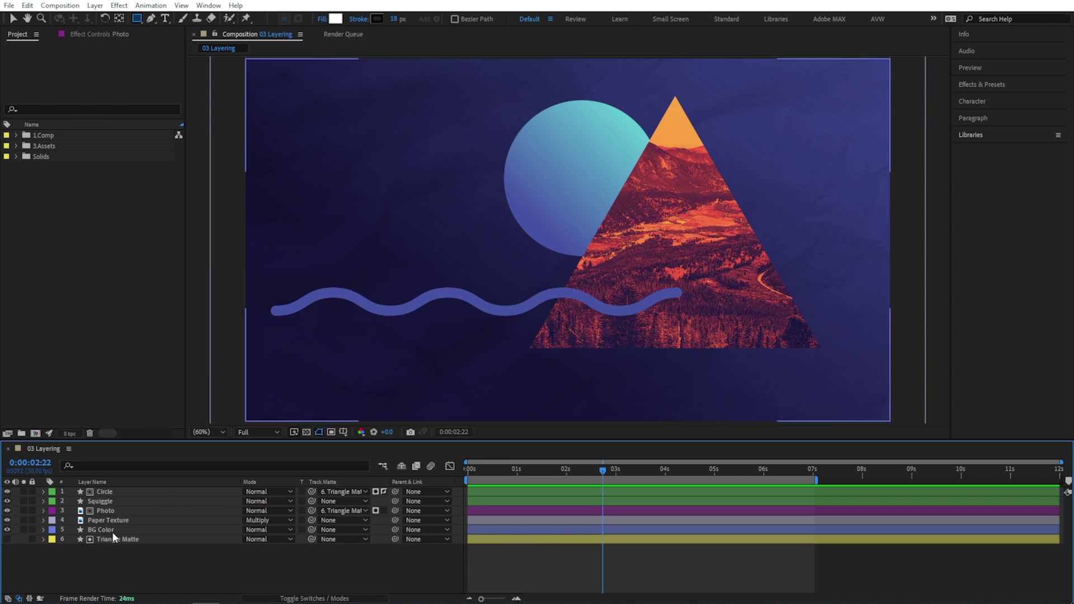
left_click_drag(112, 539, 47, 510)
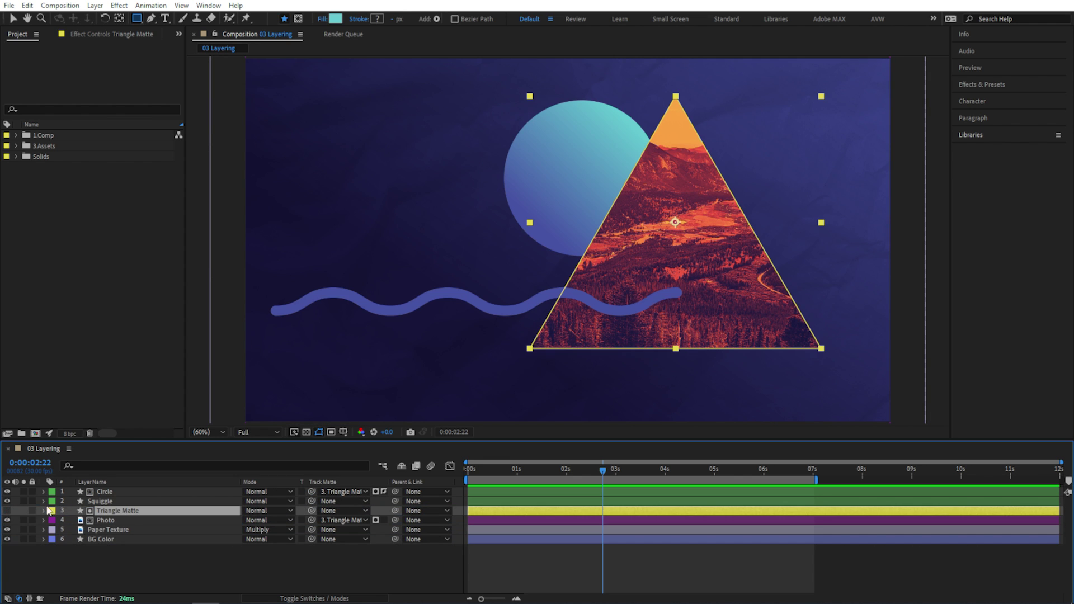
left_click(8, 510)
left_click_drag(116, 514, 144, 522)
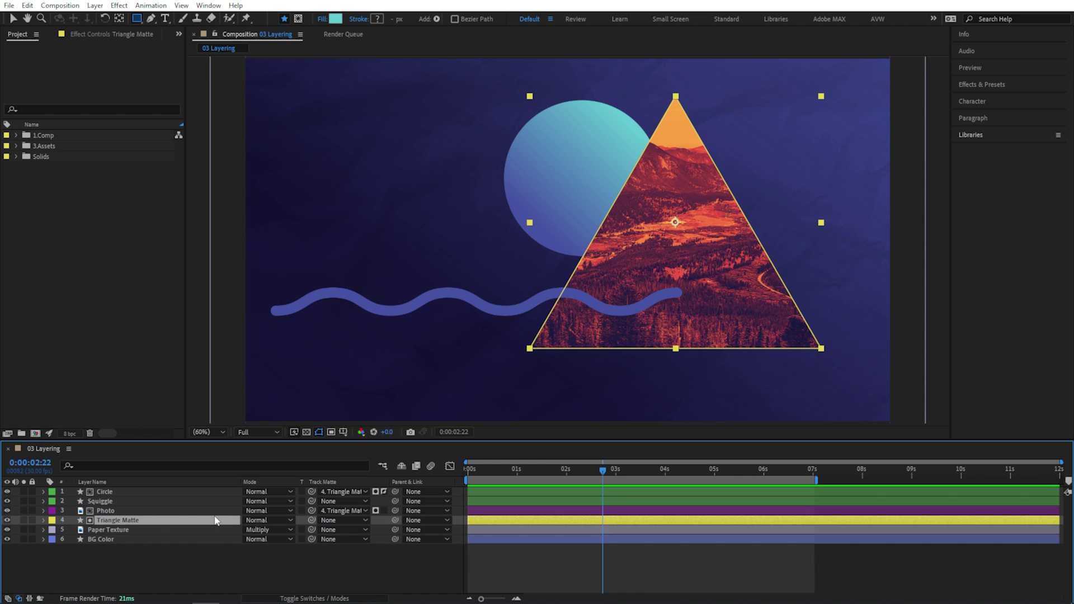
Set Photo to Hard Light, un-invert Circle's matte and blend Circle in Overlay mode.
left_click(266, 513)
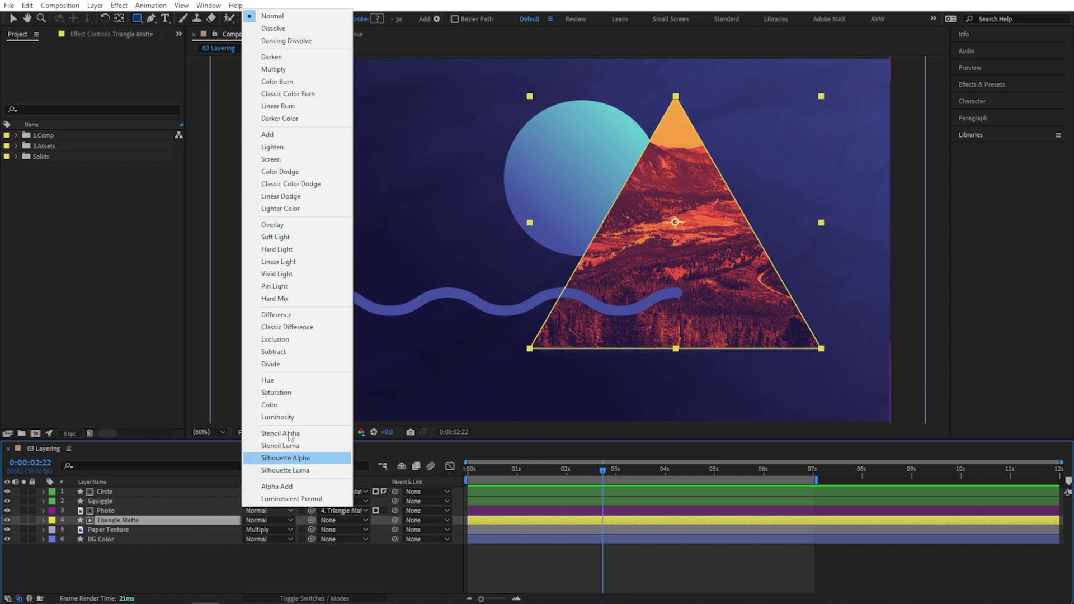
left_click(302, 251)
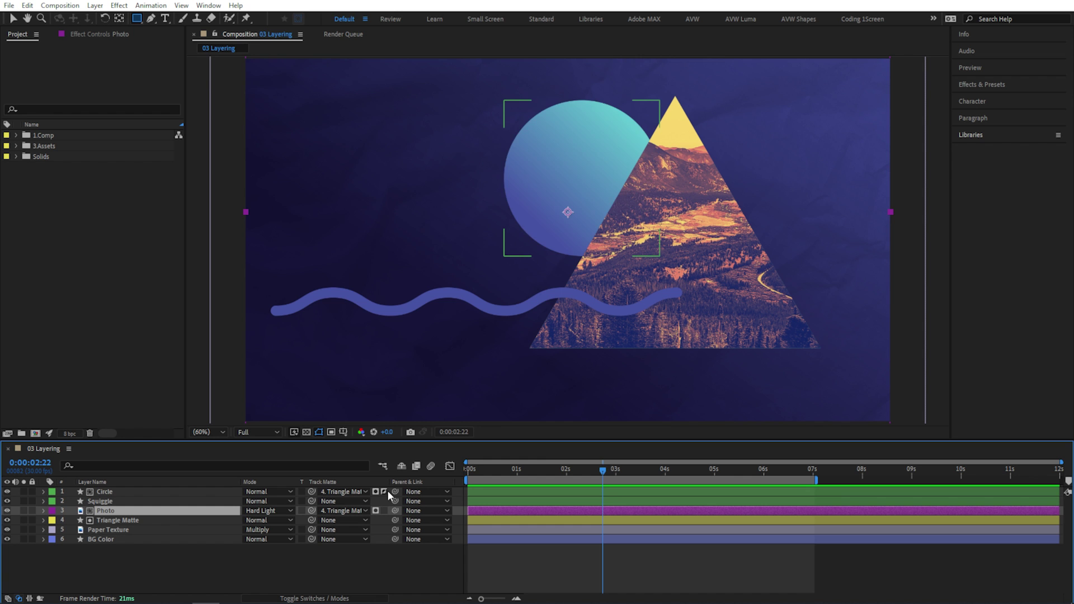
left_click(384, 492)
left_click(287, 493)
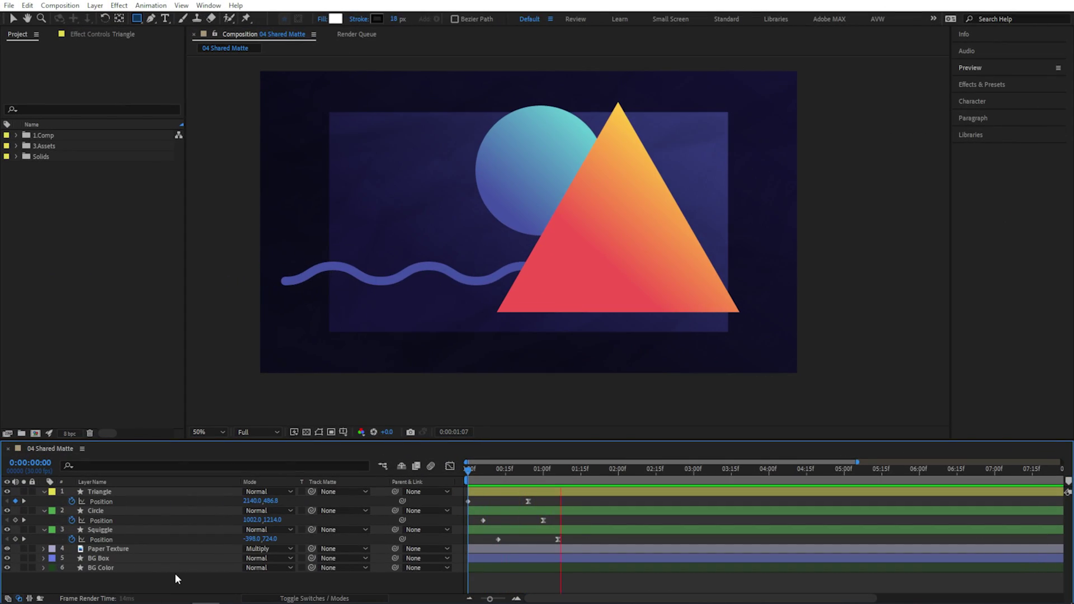
Pick-whip Triangle, Circle, Squiggle and Paper Texture to the BG Box matte, show BG Box, and preview.
key("space")
left_click(168, 493)
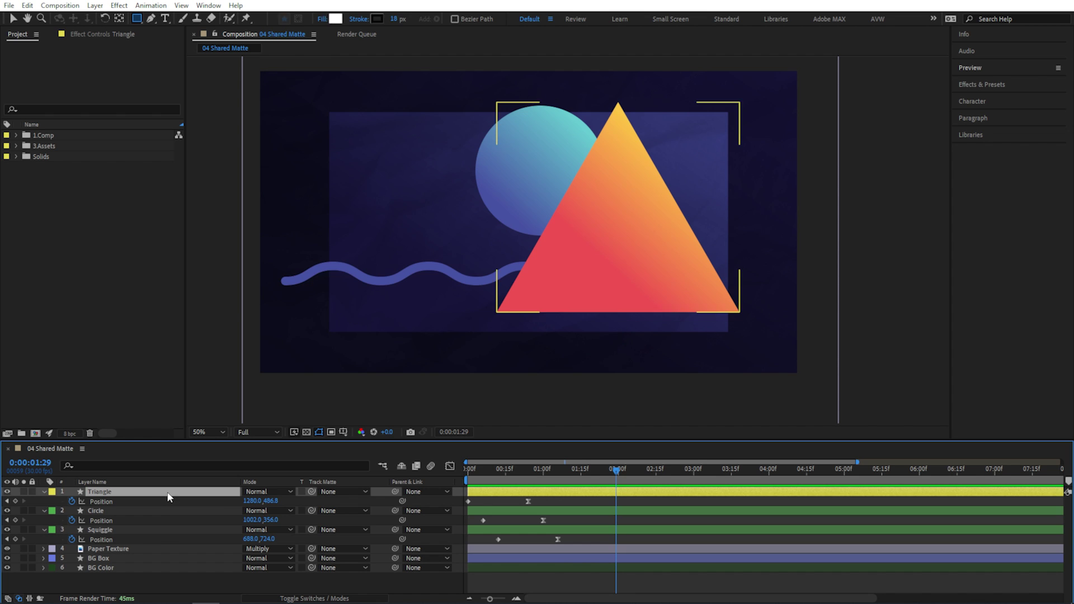
left_click(165, 547, "shift")
left_click(331, 513)
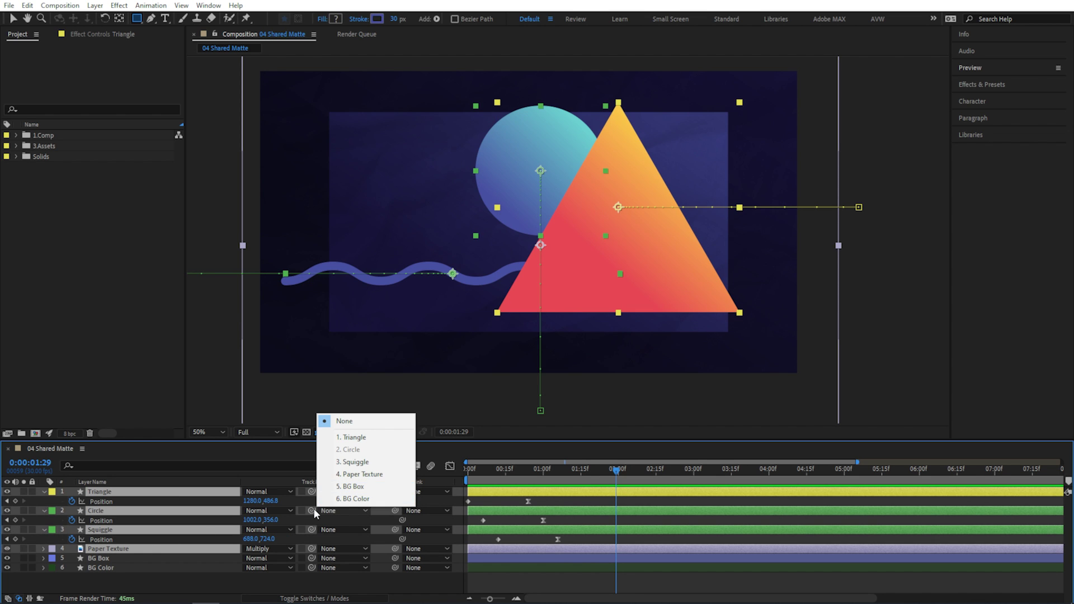
left_click_drag(312, 511, 178, 563)
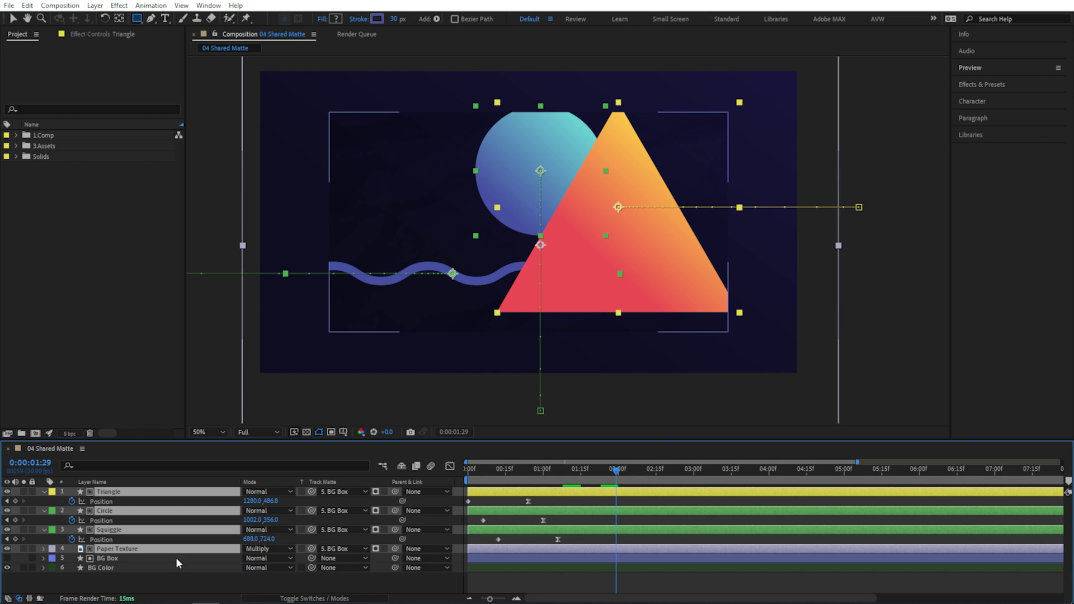
left_click(7, 559)
key("space")
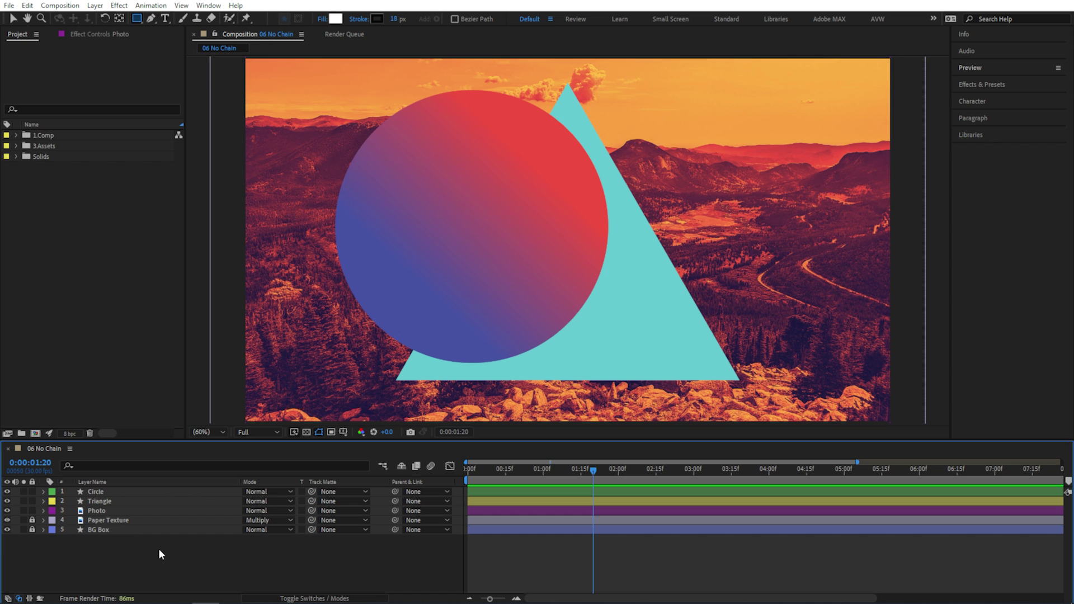
Set Triangle's track matte to Circle and Photo's track matte to Triangle.
left_click(346, 502)
left_click(353, 529)
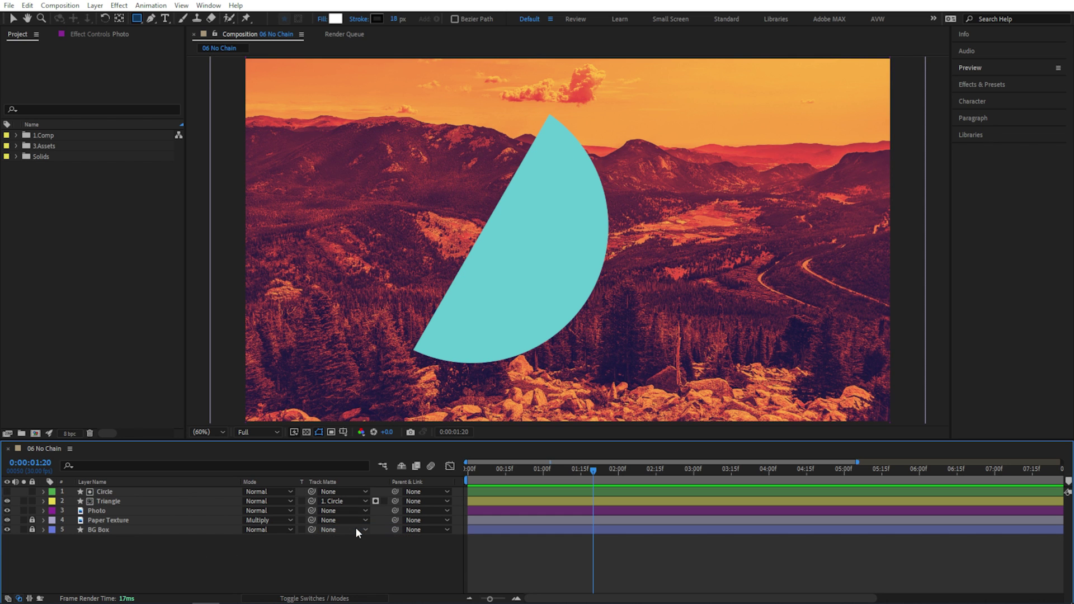
left_click(360, 509)
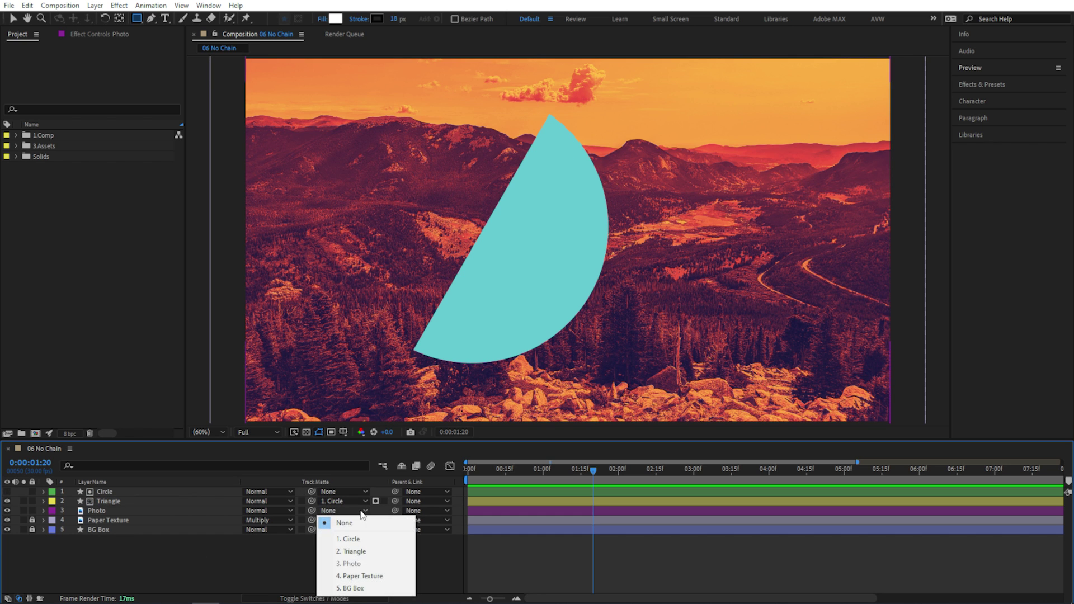
left_click(367, 550)
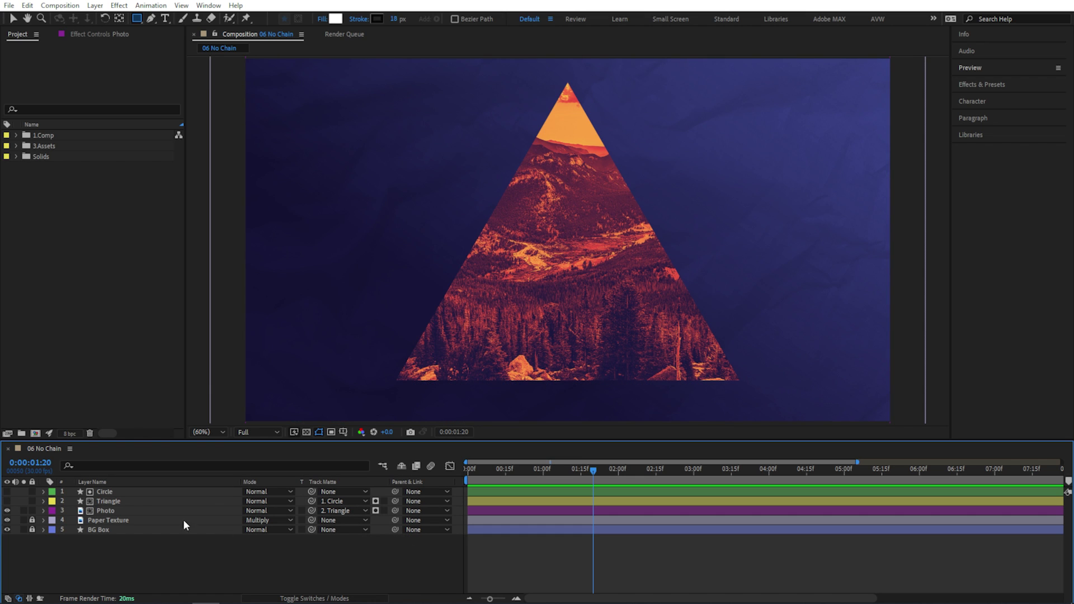
Make the Triangle layer visible and set its blend mode to Color.
left_click(7, 502)
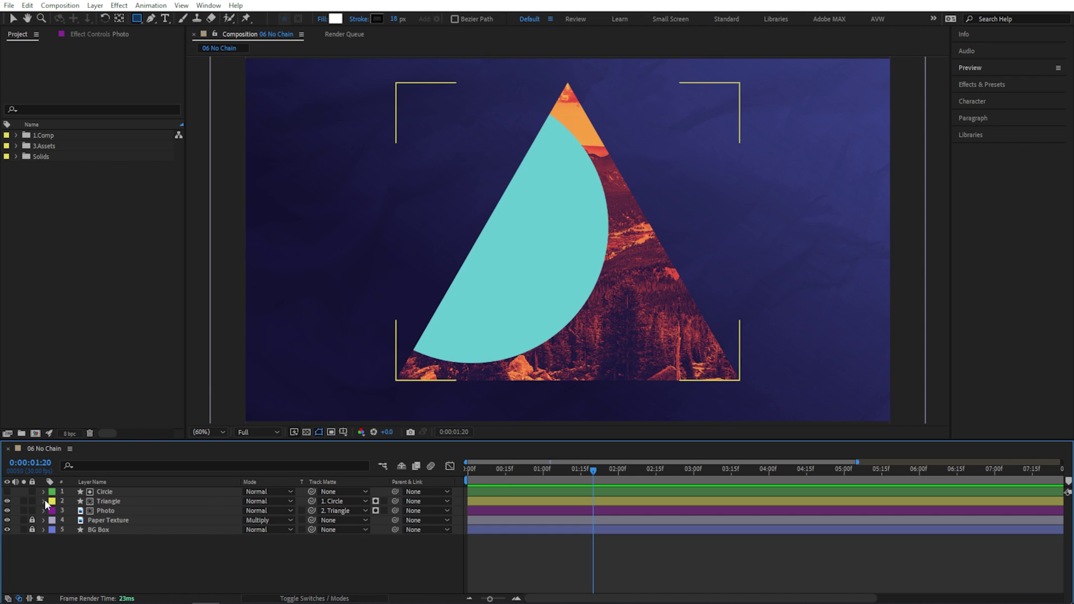
left_click(257, 502)
left_click(297, 404)
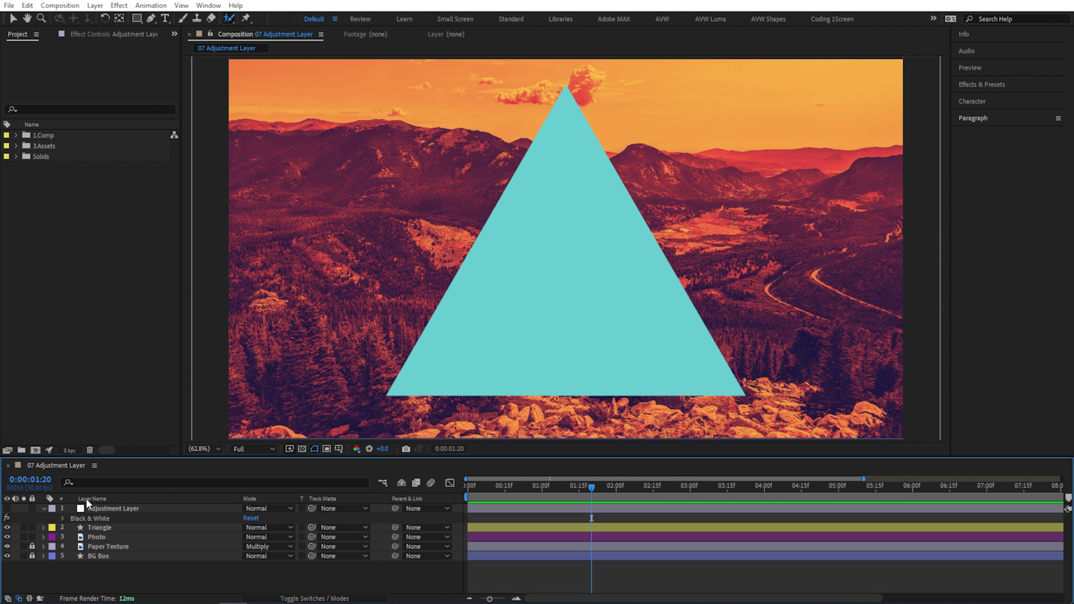
Turn on the Black & White adjustment layer and matte it with the Triangle layer.
left_click(6, 509)
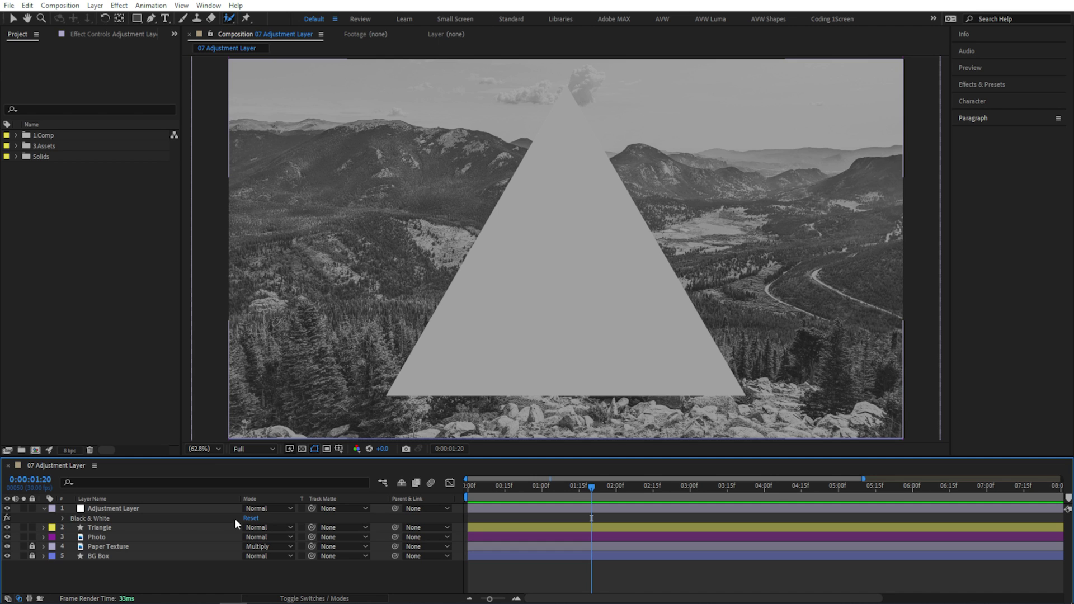
left_click_drag(225, 527, 223, 527)
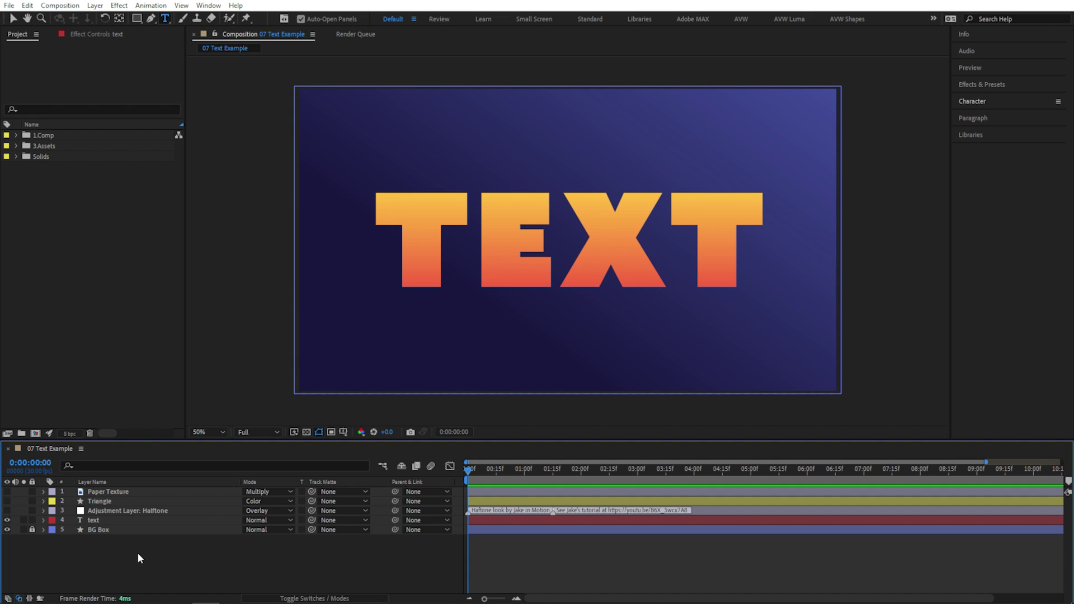
Show Halftone, Triangle and Paper Texture, then matte those three layers with the text layer.
left_click(7, 510)
left_click(7, 501)
left_click(7, 491)
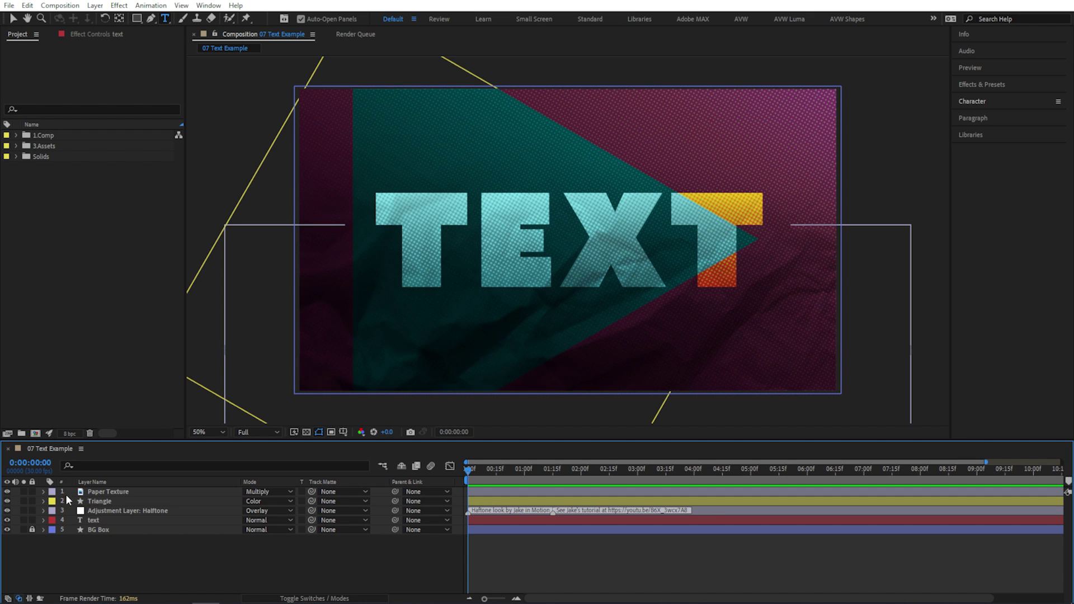
left_click(112, 492)
left_click(134, 510, "shift")
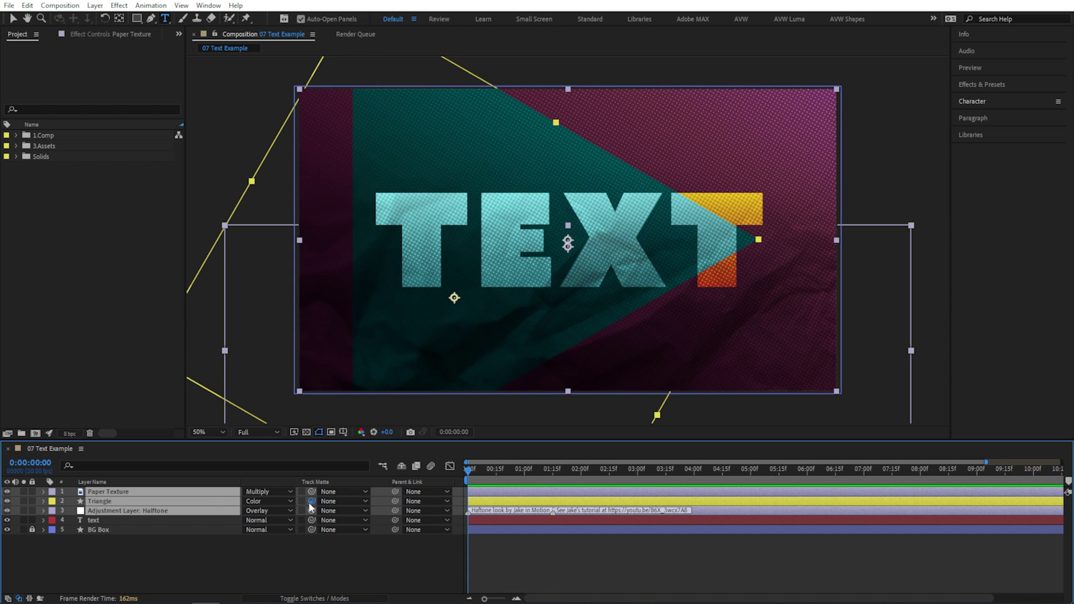
left_click_drag(200, 517, 196, 516)
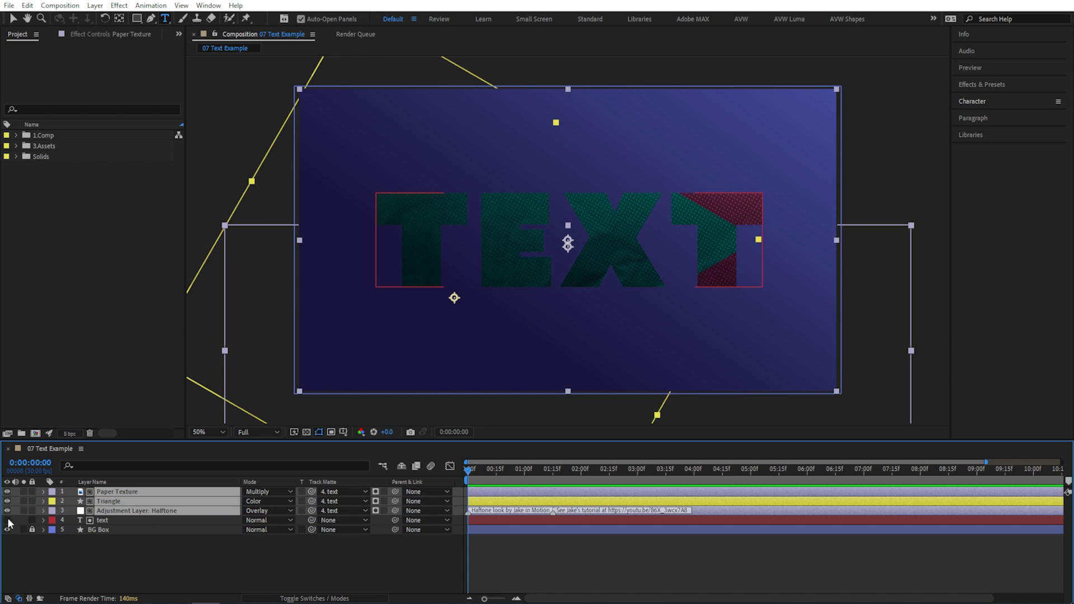
Show the text layer and retype its words as 'yasss'.
left_click(7, 520)
double_click(106, 520)
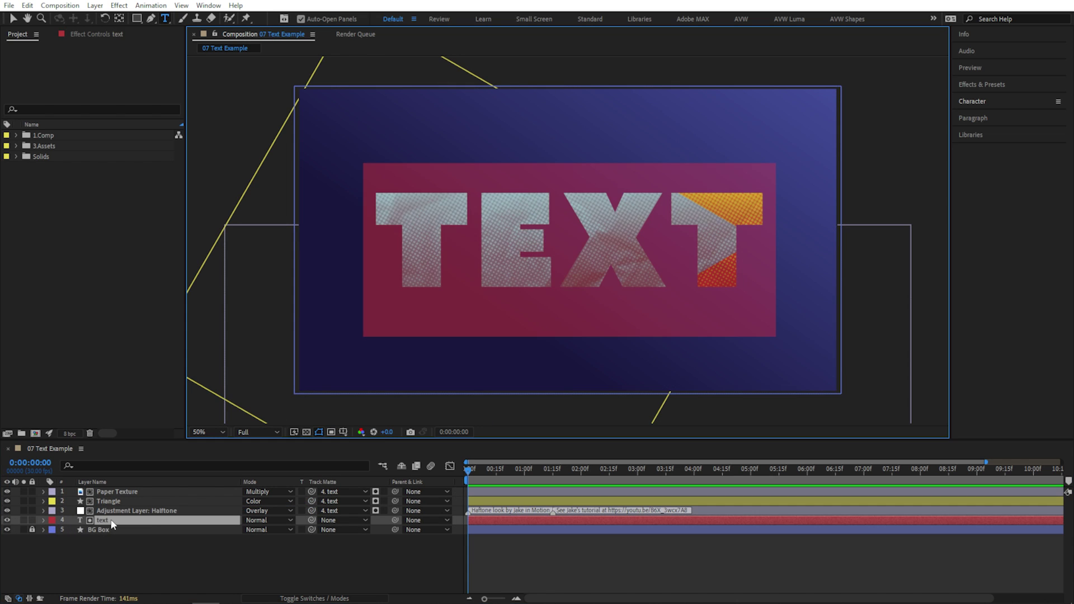
type("yasss")
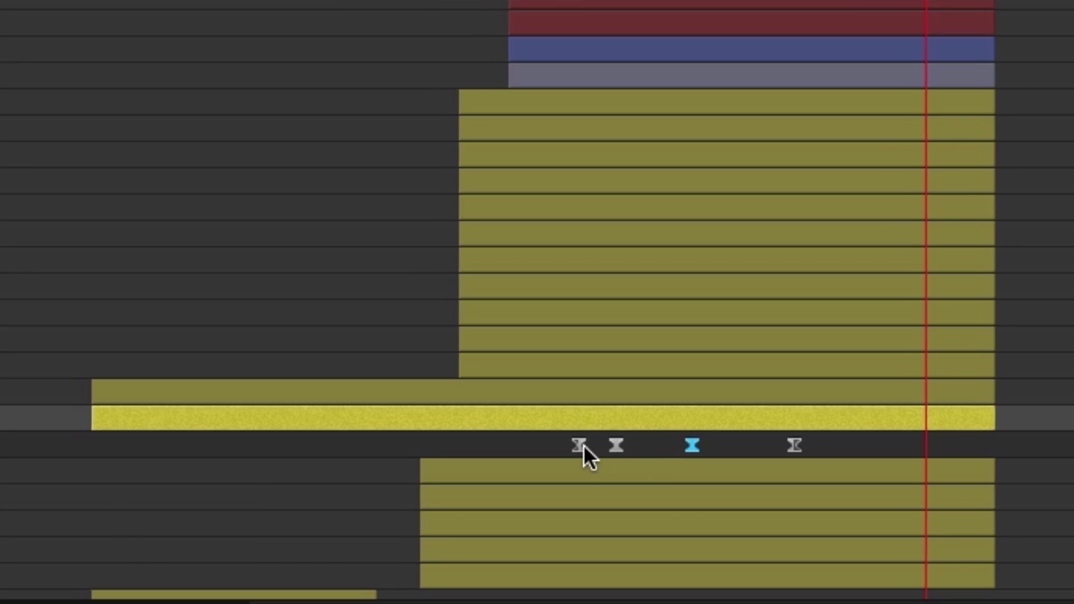
Drag the animation's second keyframe left so it sits closer to the first keyframe.
left_click(579, 445)
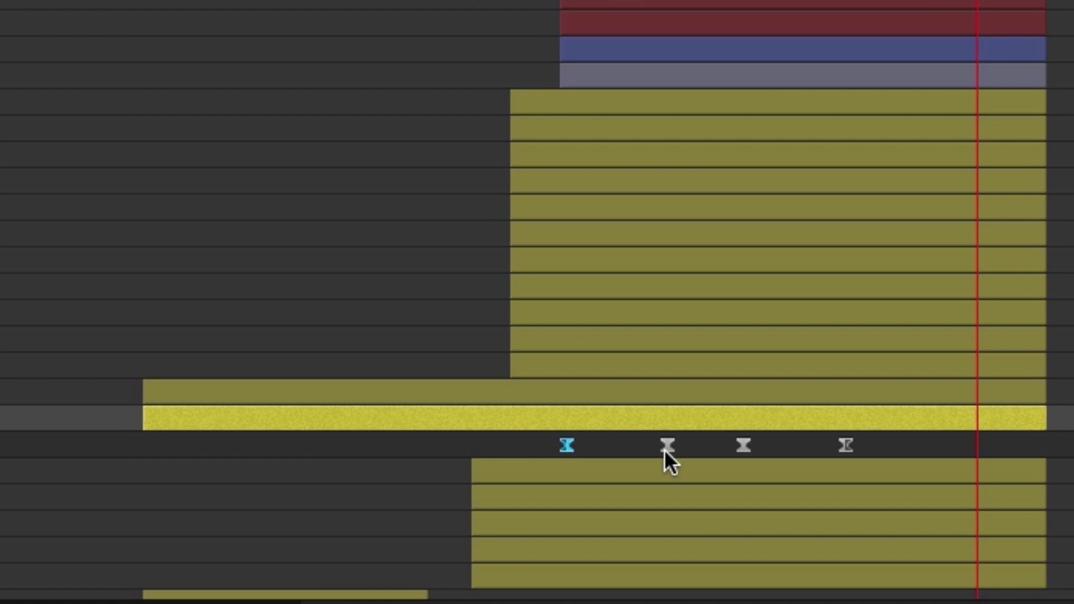
left_click_drag(664, 448, 639, 449)
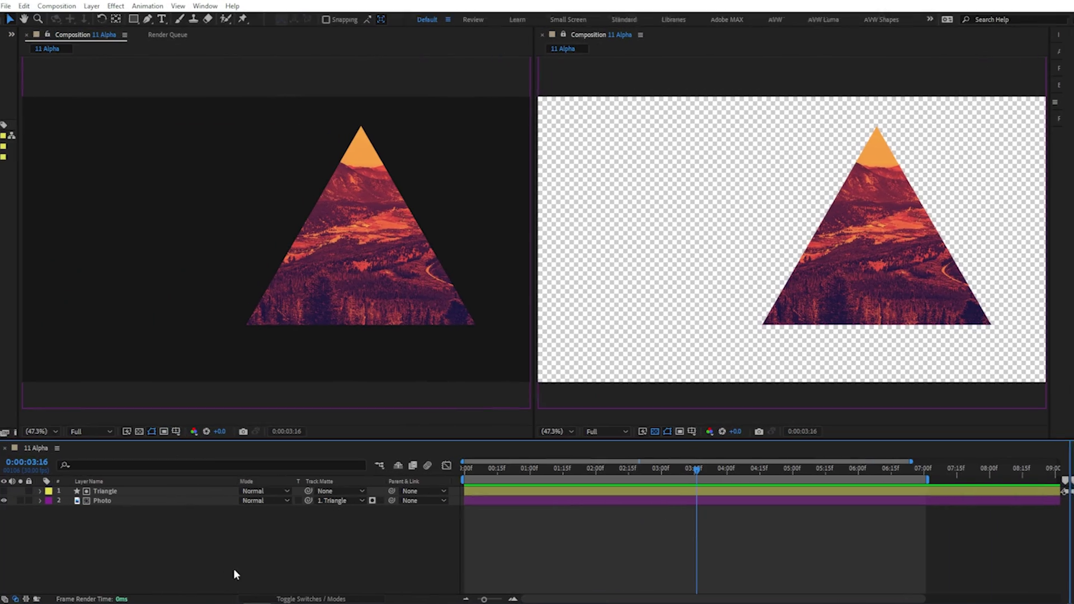
Switch the left viewer of 11 Alpha to the Alpha channel, showing a white triangle on black.
left_click(198, 432)
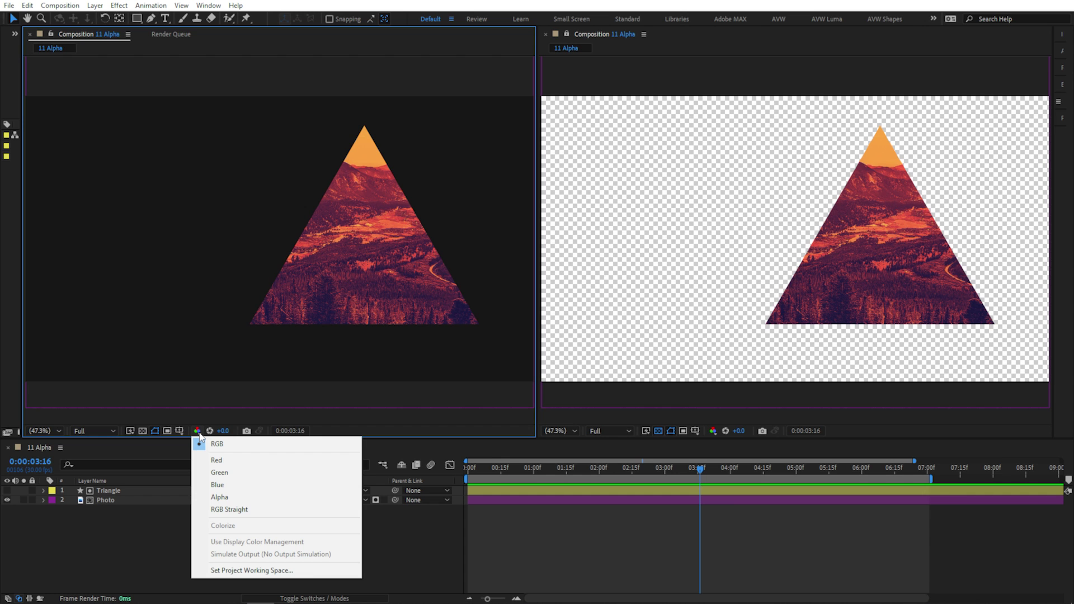
left_click(283, 496)
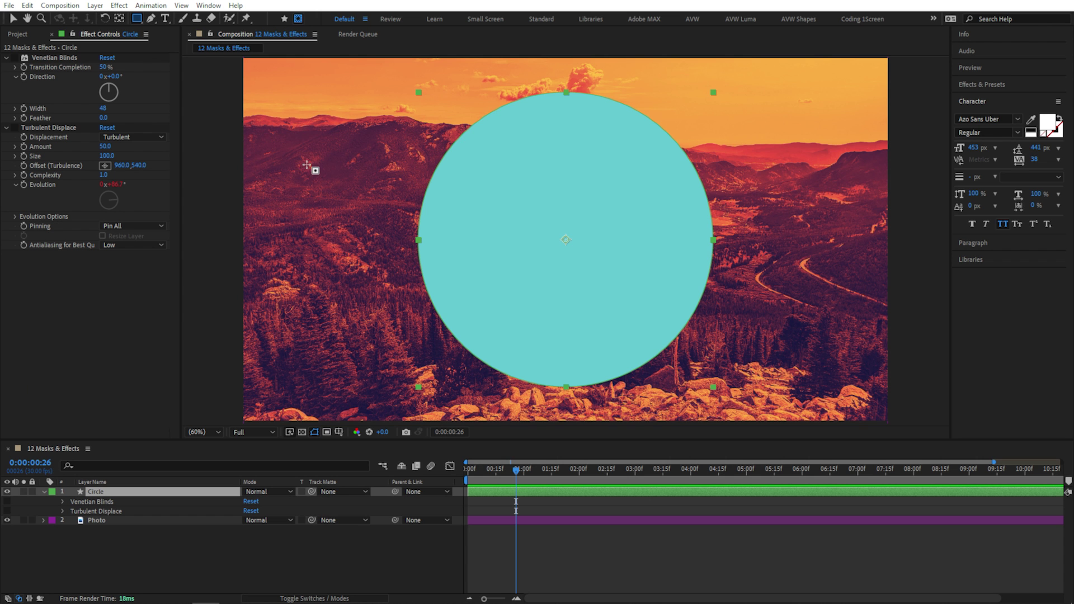
Mask Circle to a horizontal band, enable Venetian Blinds and Turbulent Displace, and make it Photo's matte.
left_click_drag(306, 164, 820, 314)
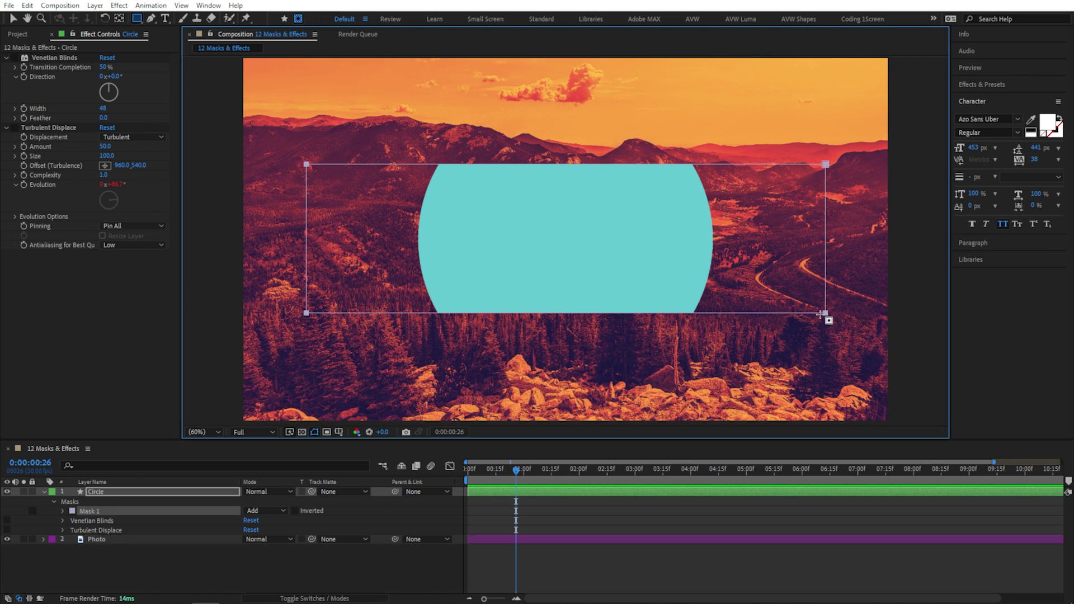
left_click(15, 58)
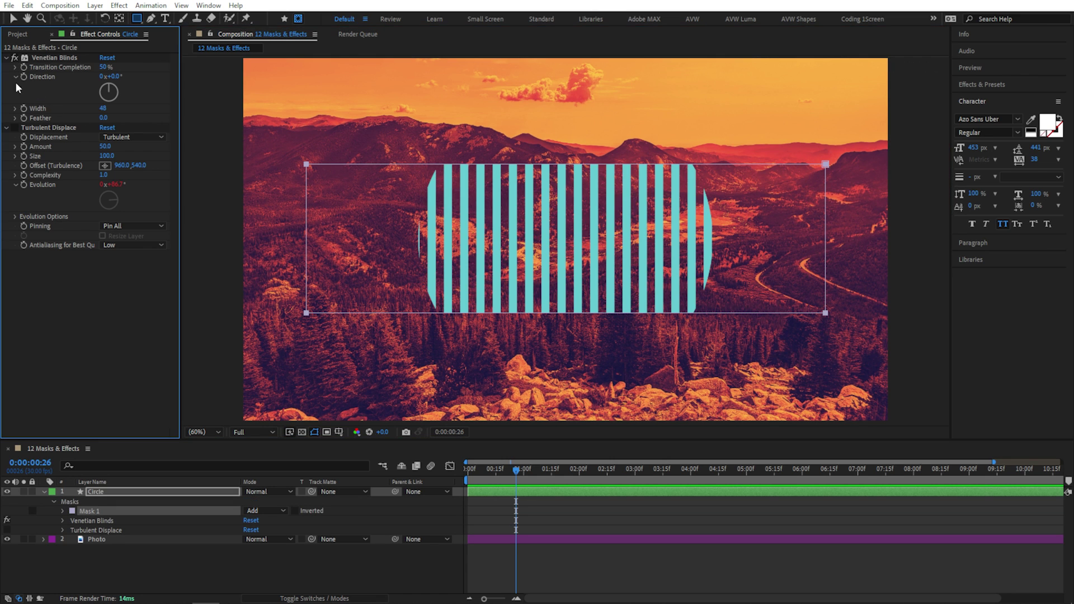
left_click(15, 128)
left_click_drag(311, 540, 220, 494)
key("space")
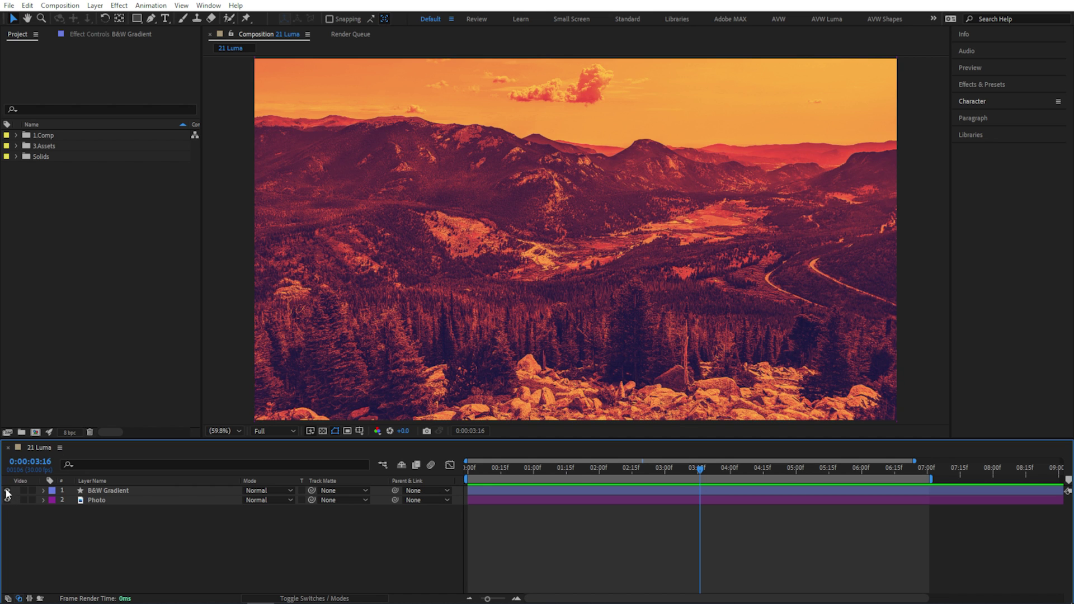
Show the B&W Gradient layer and set it as the Photo layer's track matte.
left_click(7, 491)
left_click(103, 501)
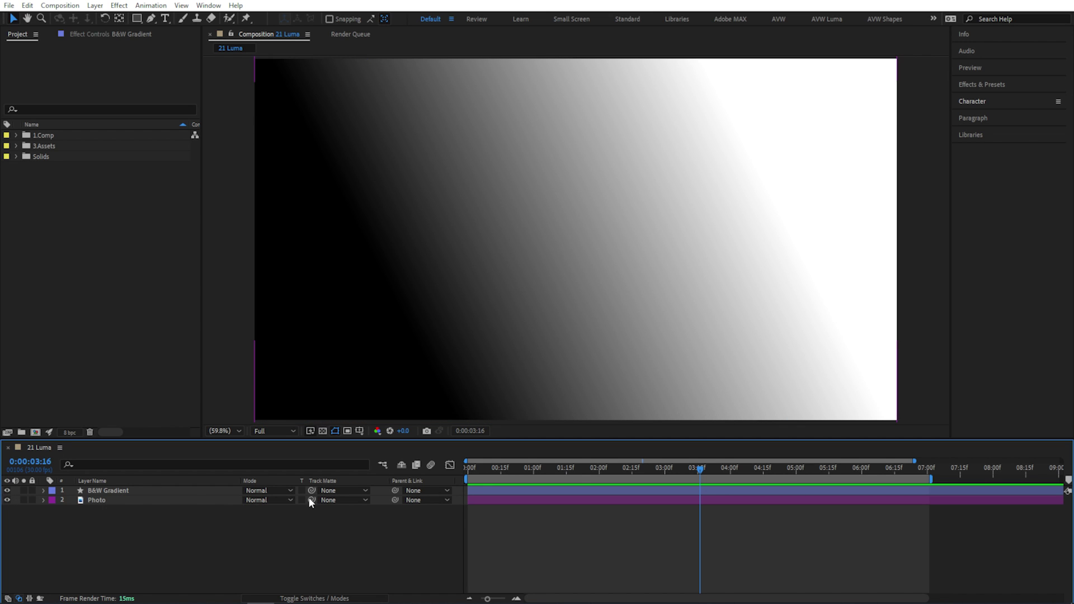
left_click_drag(309, 497, 230, 489)
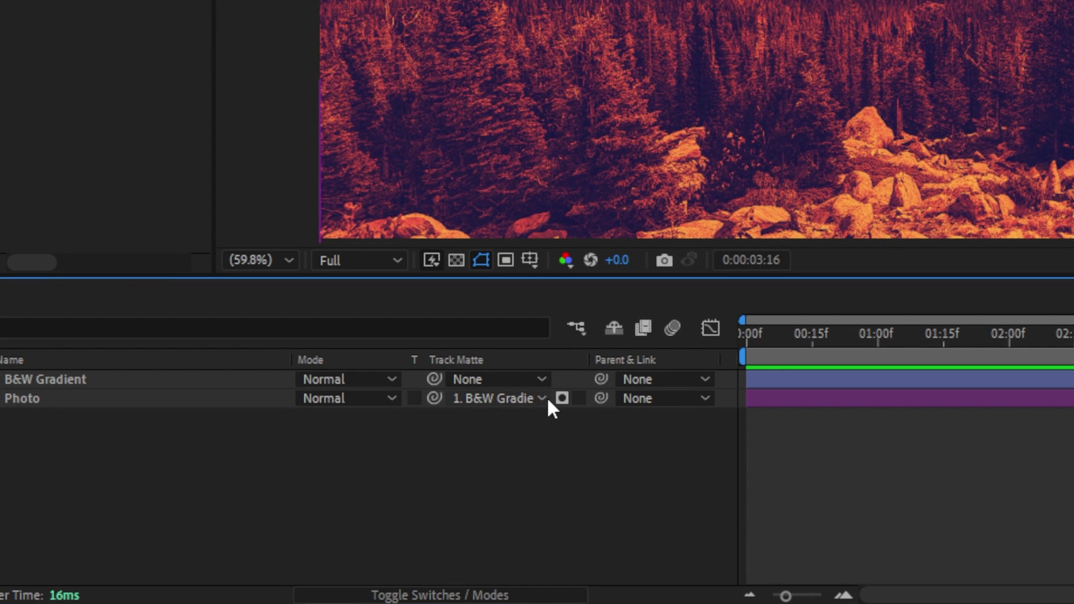
Switch to a luma matte, turn on the transparency grid, and invert the matte.
left_click(376, 499)
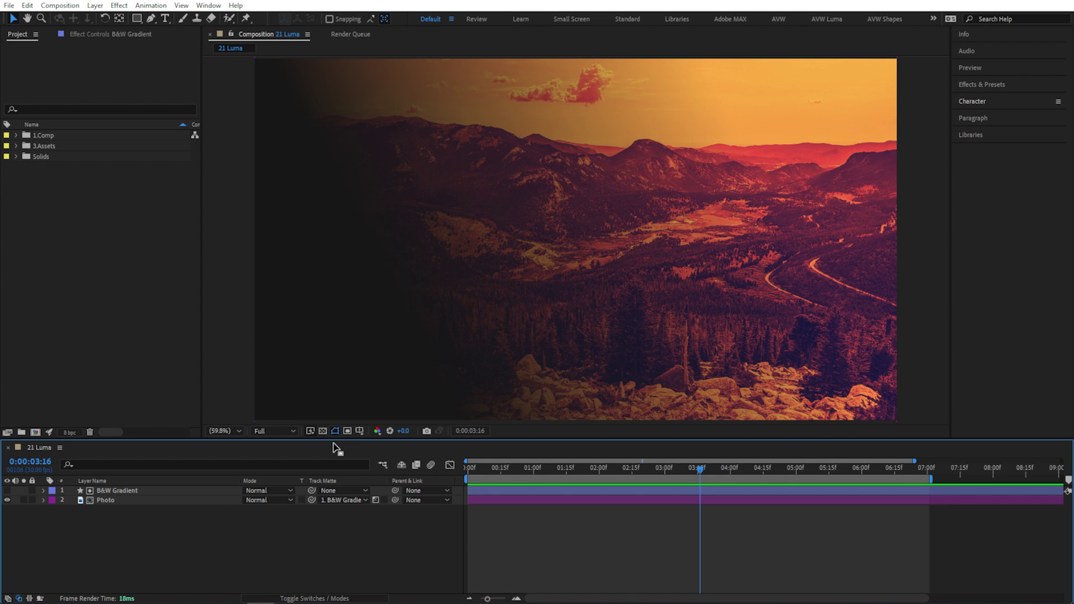
left_click(323, 431)
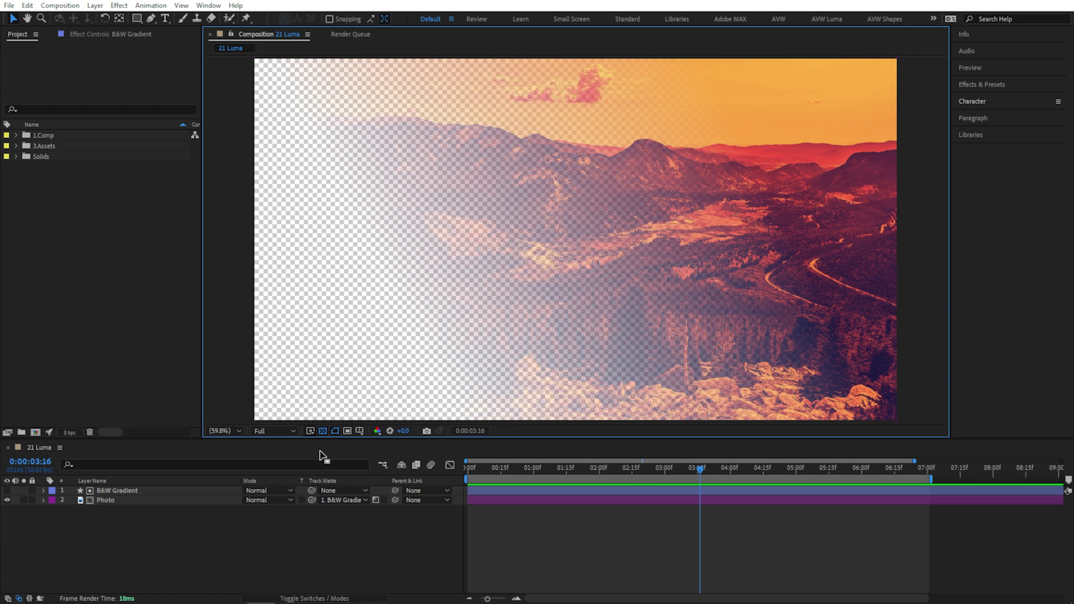
left_click(385, 500)
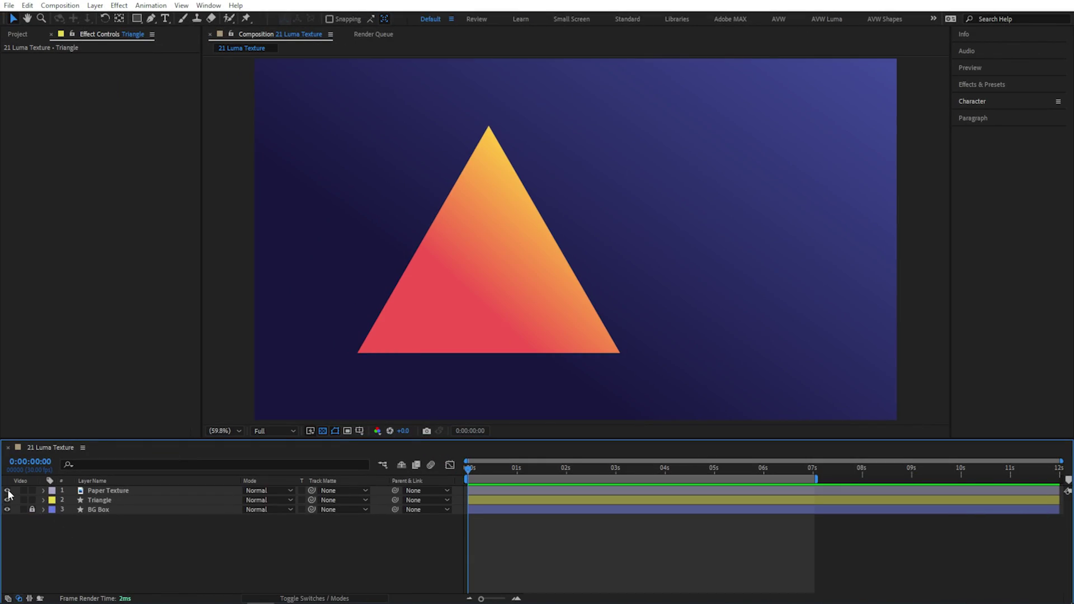
Show Paper Texture and set it as the Triangle layer's luma track matte.
left_click(7, 490)
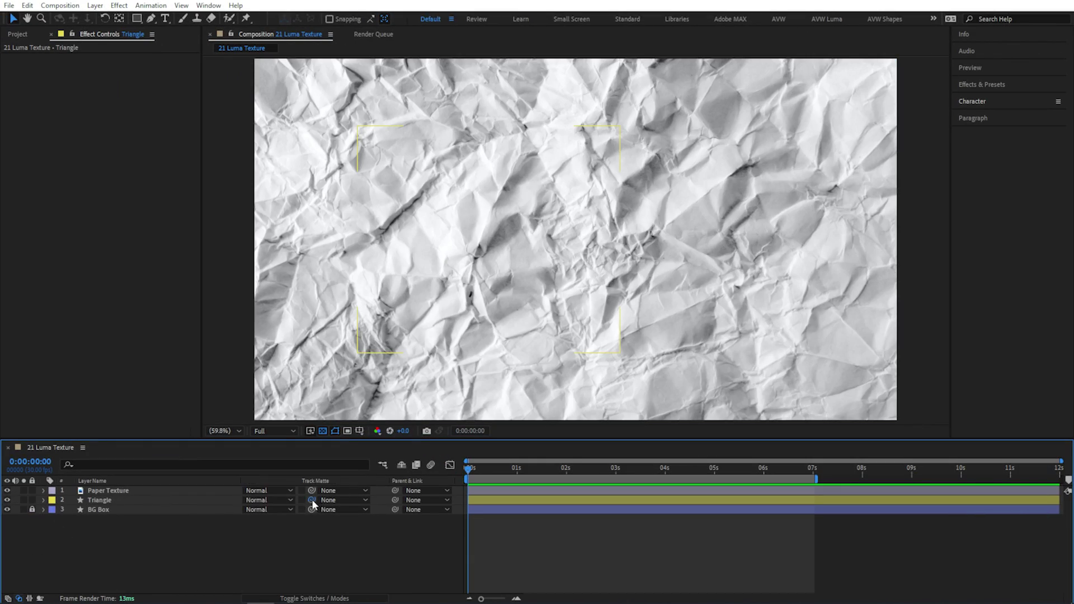
left_click_drag(242, 494, 243, 494)
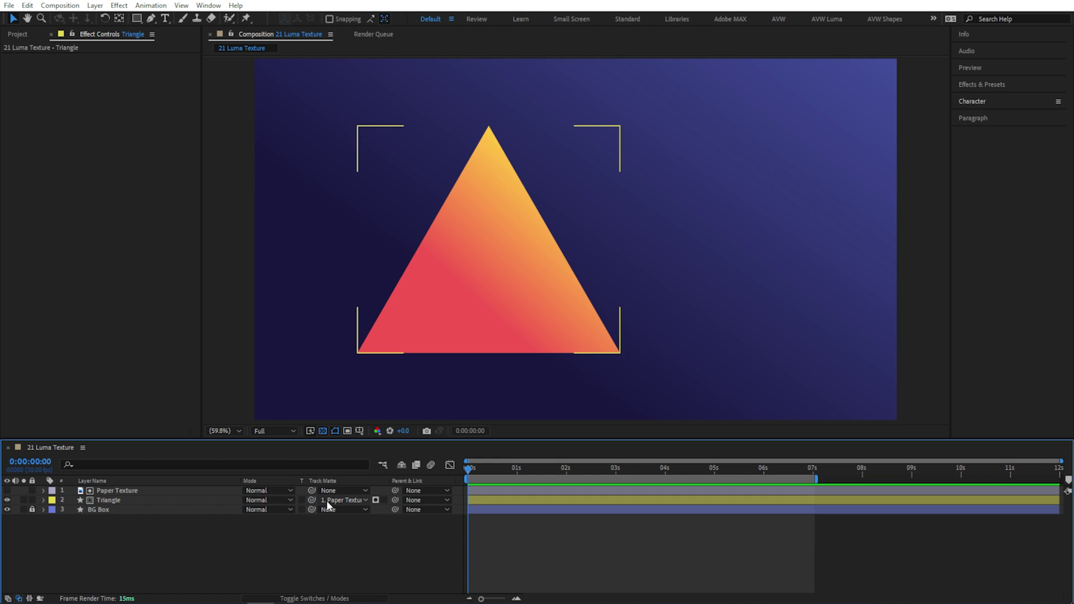
left_click(375, 500)
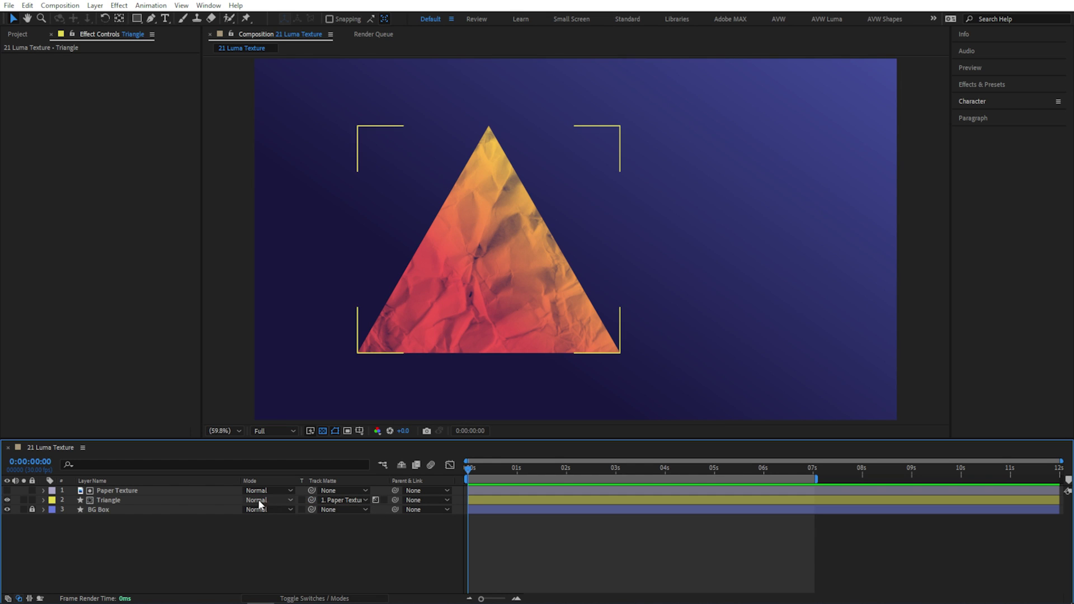
Set Paper Texture's Levels to Input Black 80 and Input White 228.
key("F2")
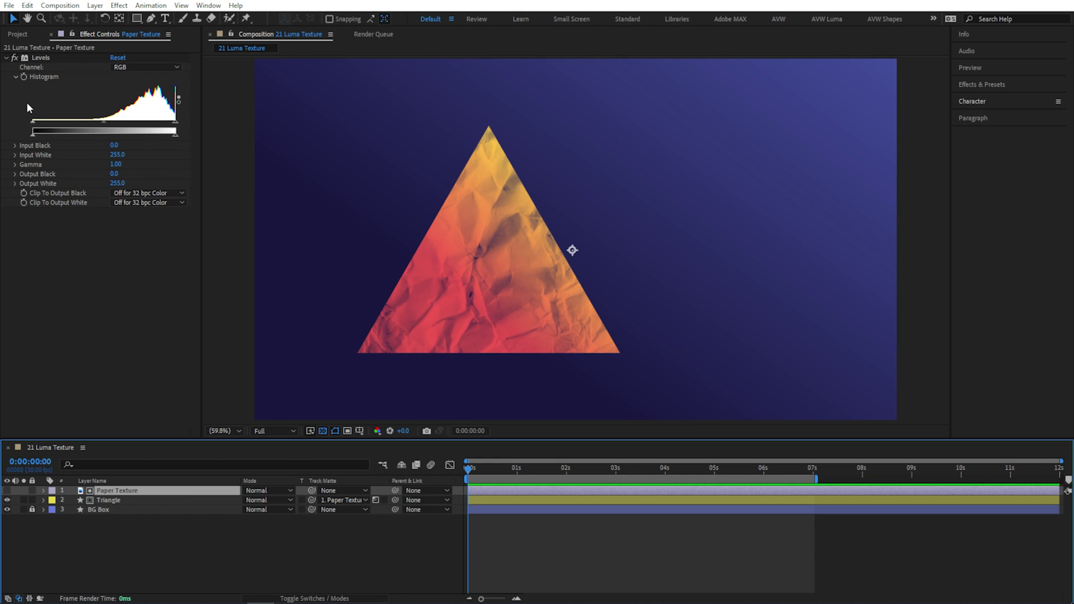
left_click_drag(34, 129, 72, 132)
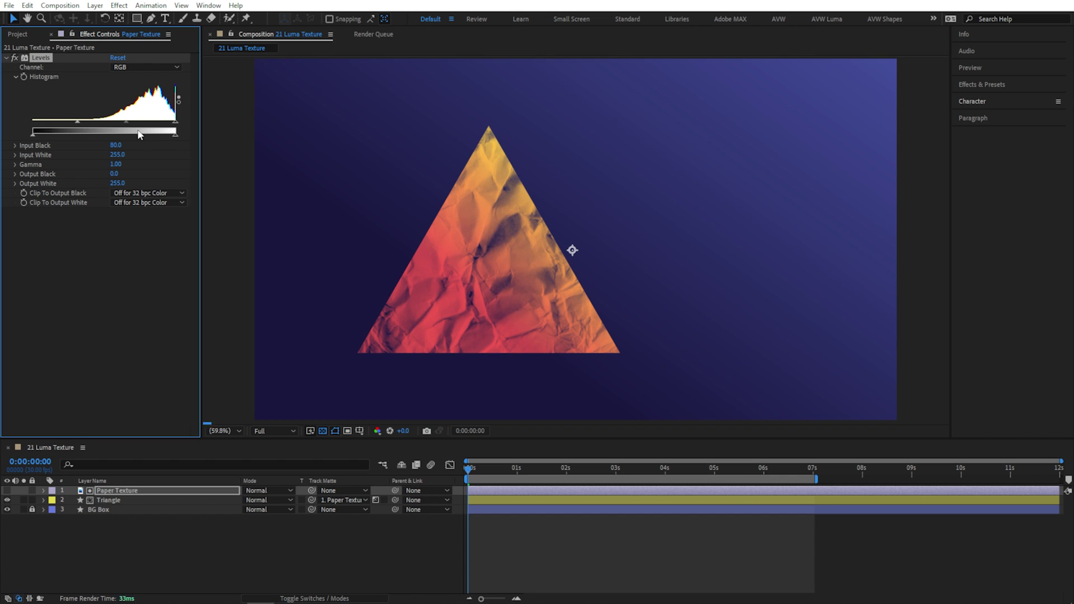
left_click_drag(175, 128, 159, 130)
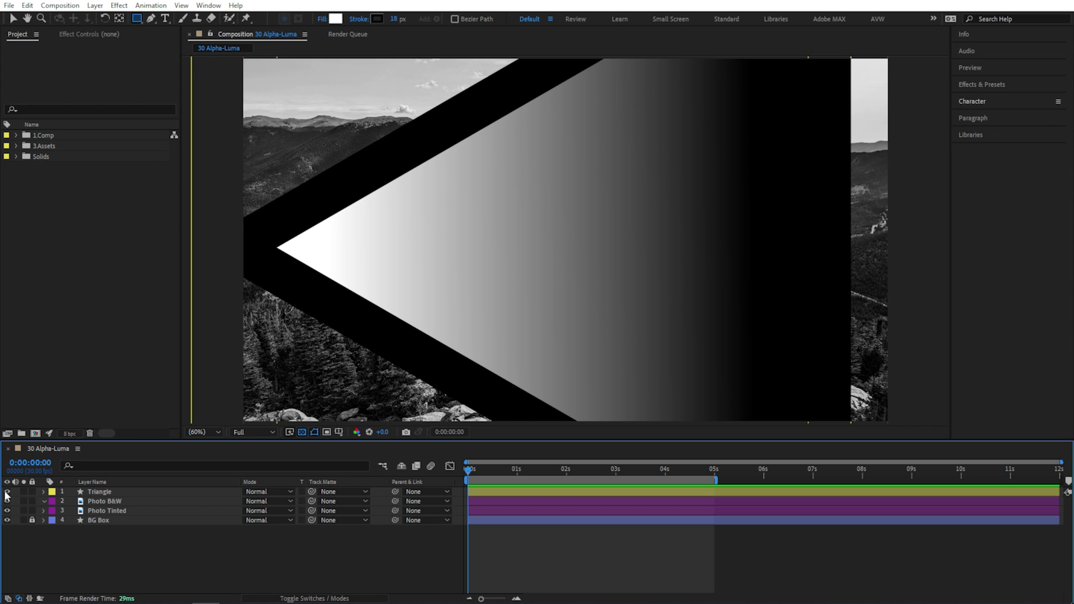
Set Triangle as the track matte for both Photo B&W and Photo Tinted, then preview.
left_click(345, 504)
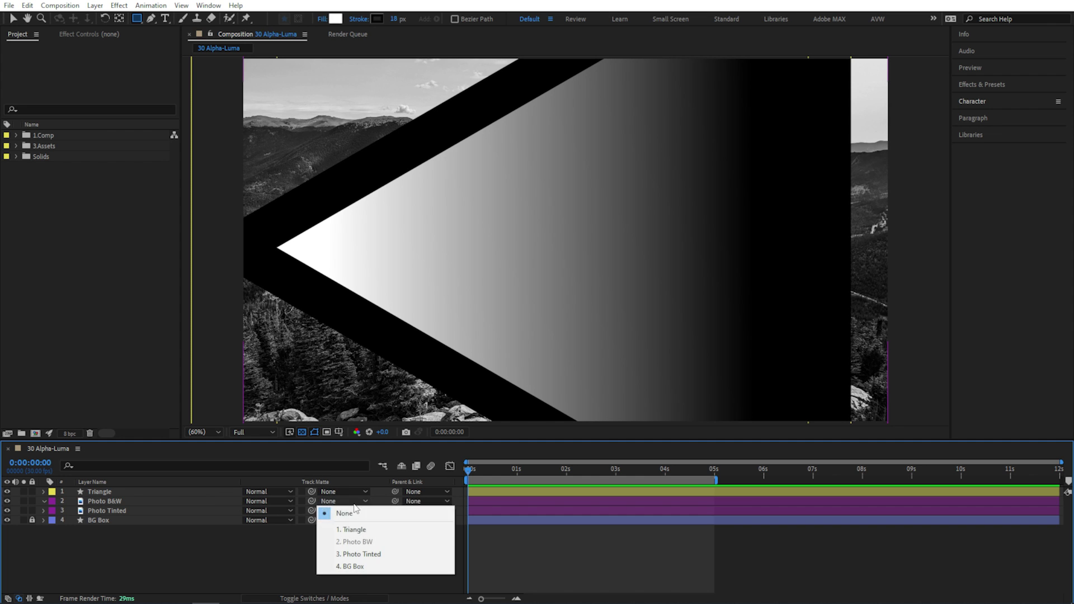
left_click(362, 530)
left_click(374, 501)
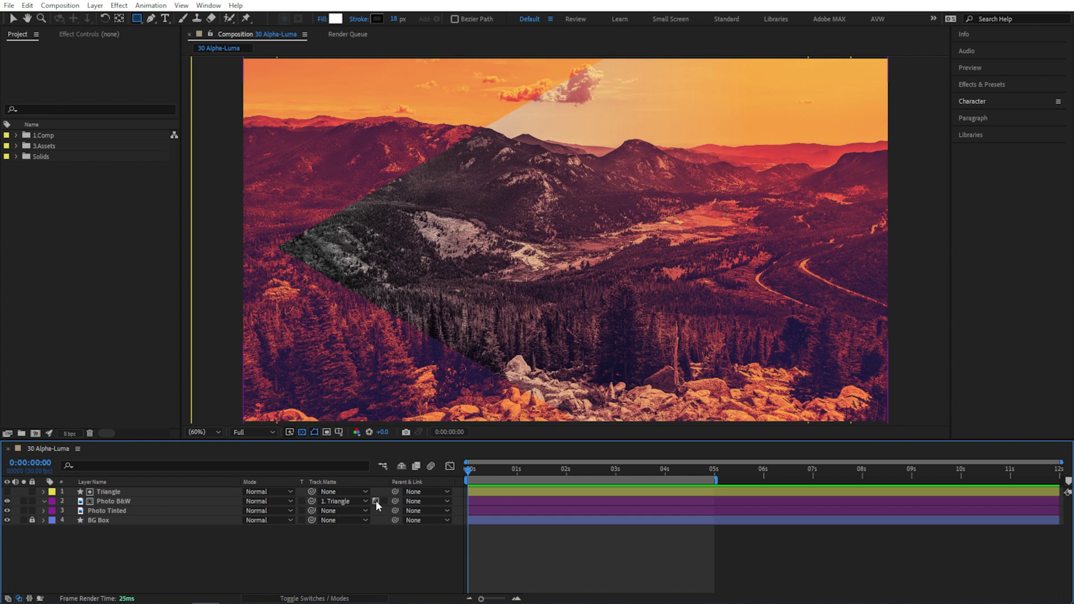
left_click(363, 510)
left_click(364, 540)
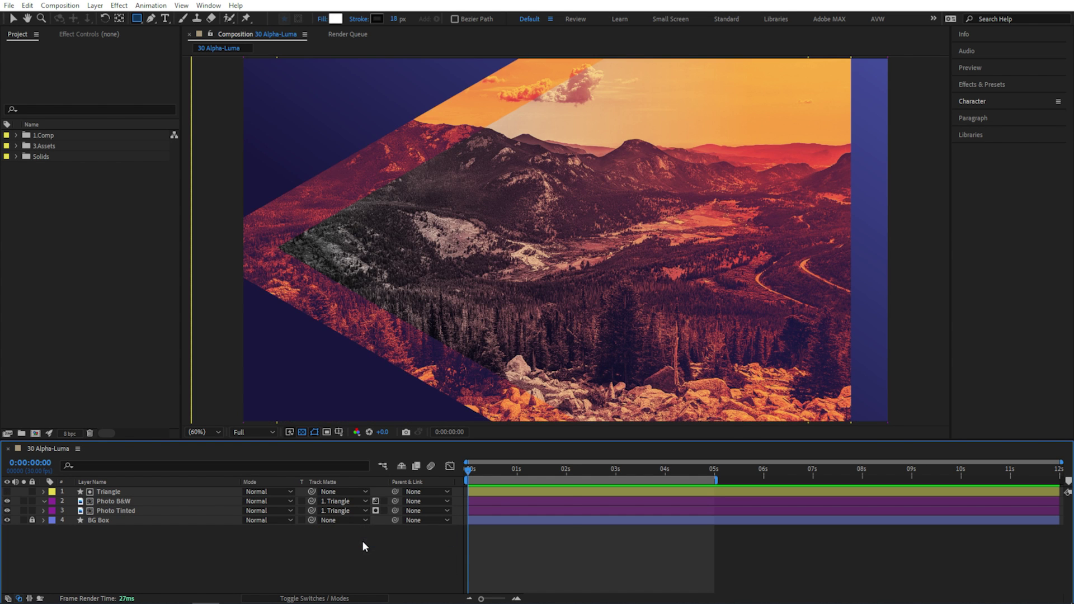
key("space")
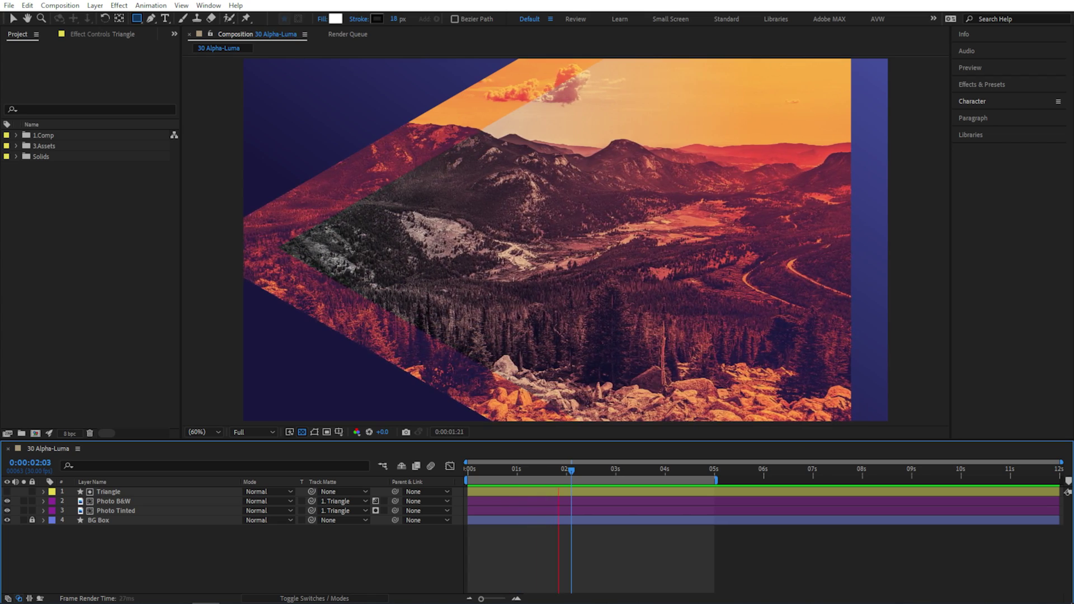